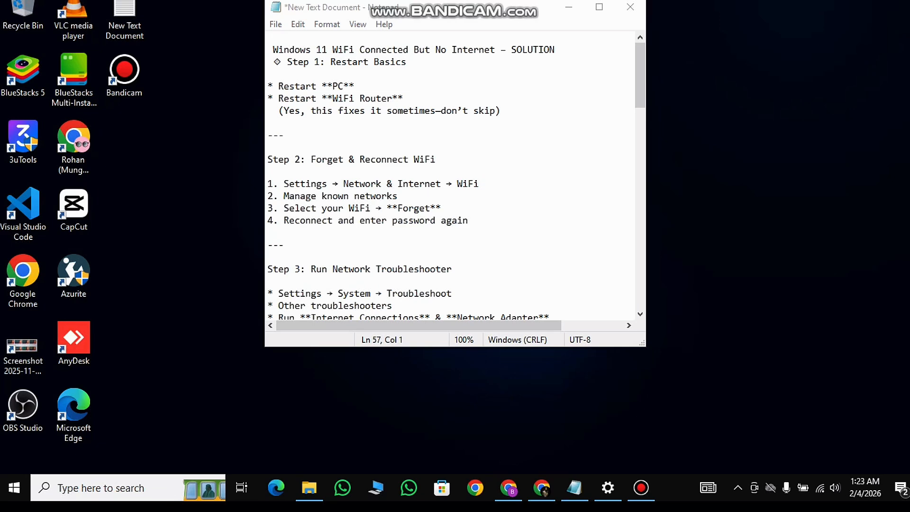
Open the Settings app and arrange its window beside the Notepad troubleshooting notes.
drag(278, 98, 398, 99)
click(269, 147)
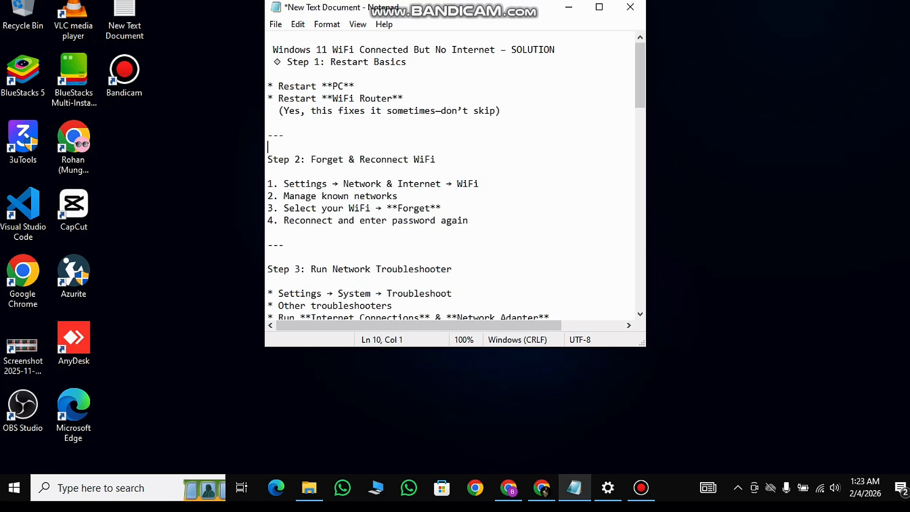
scroll(451, 180, down, 1)
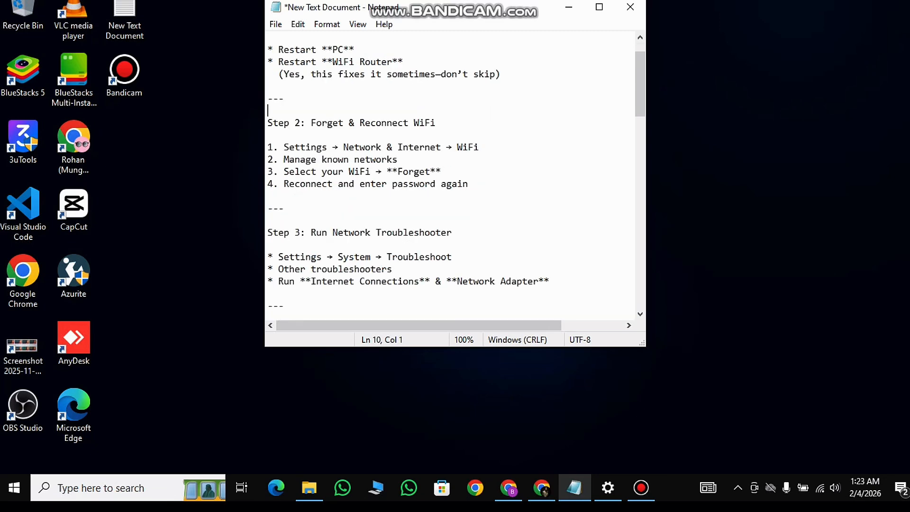
click(121, 488)
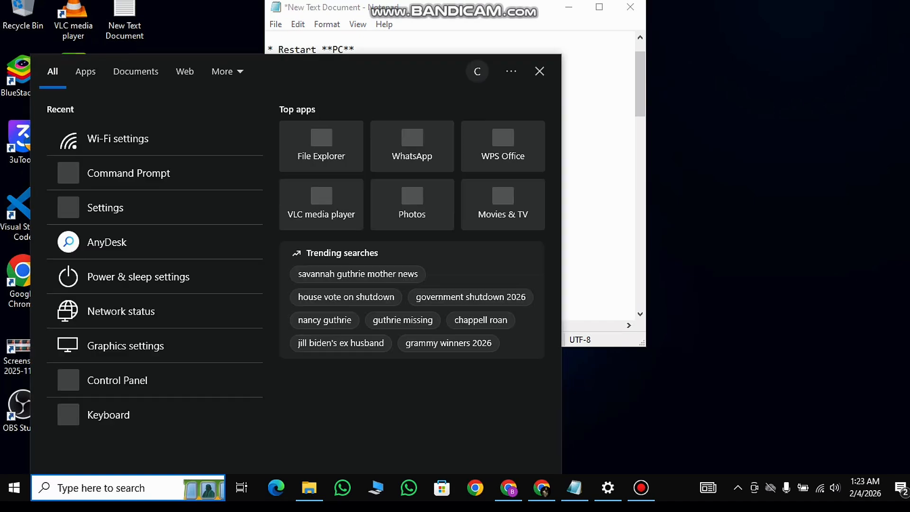
text(settings)
key(Return)
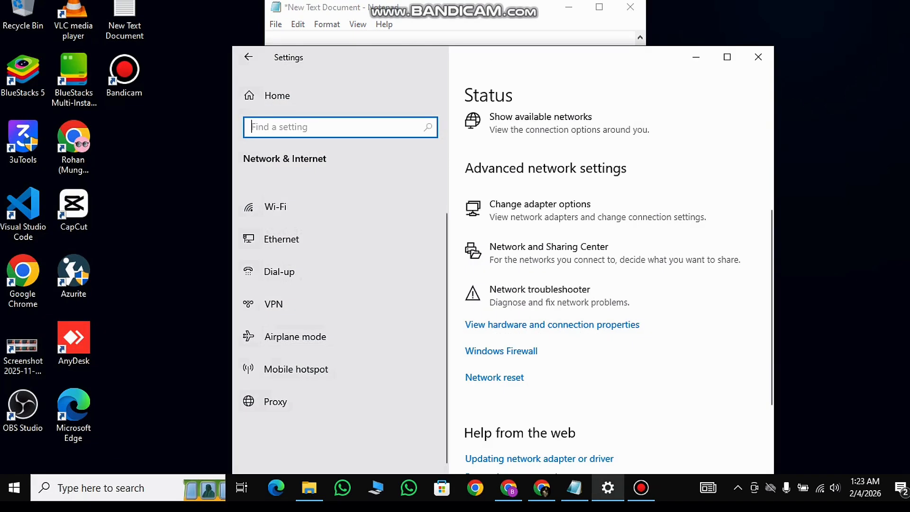
drag(417, 63, 666, 56)
drag(515, 7, 326, 29)
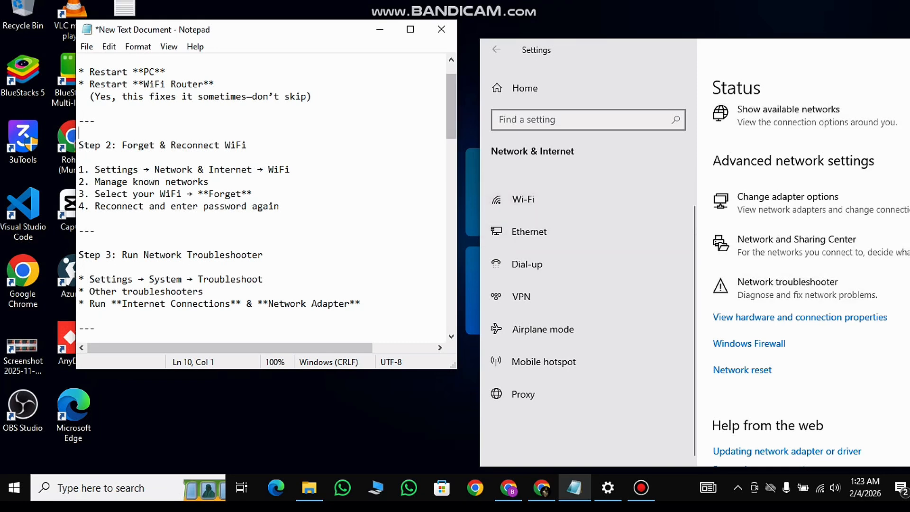
View the connected network's properties from the Wi-Fi settings, then return to the Wi-Fi page.
click(523, 199)
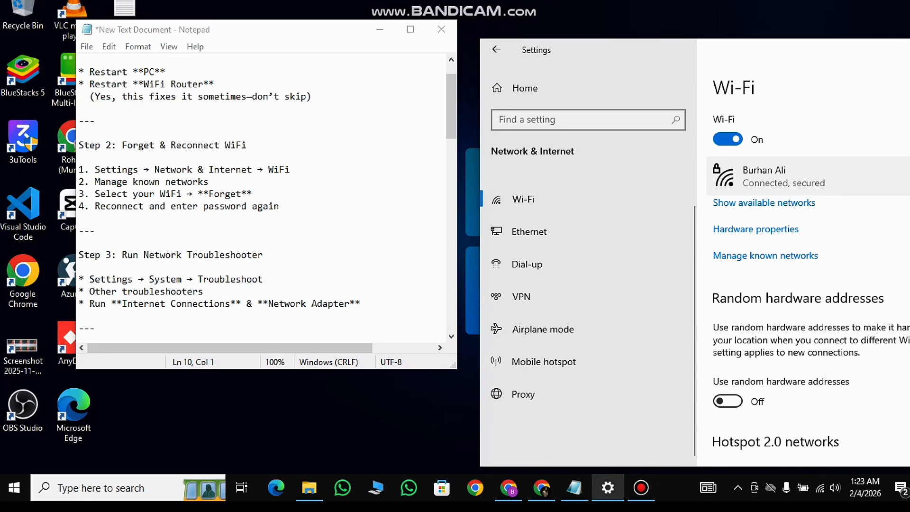
click(782, 176)
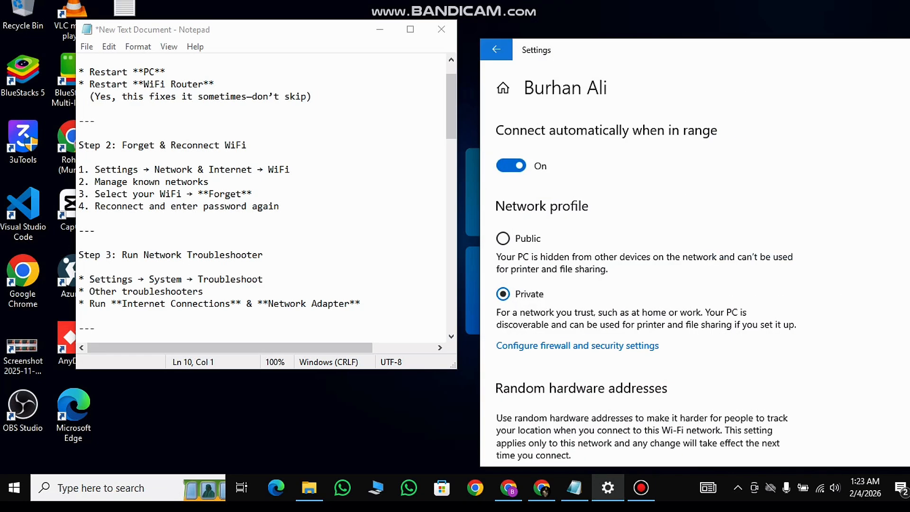
click(496, 49)
drag(777, 47, 604, 19)
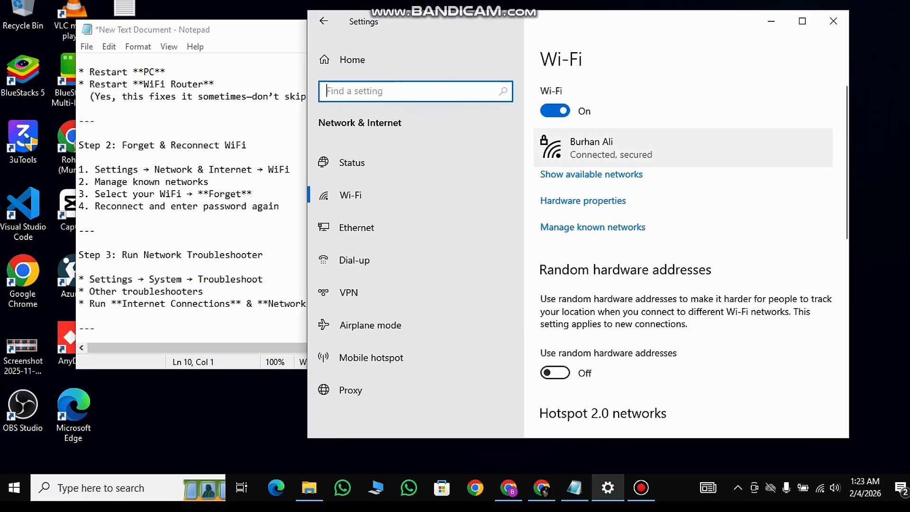
Show the options for the connected Wi-Fi network, including Forget, in the available networks list without applying any.
click(821, 488)
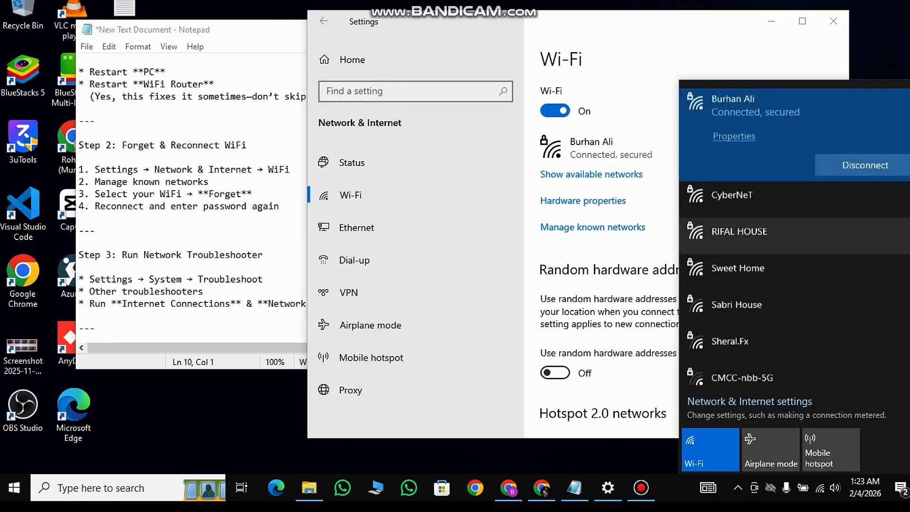
right_click(801, 121)
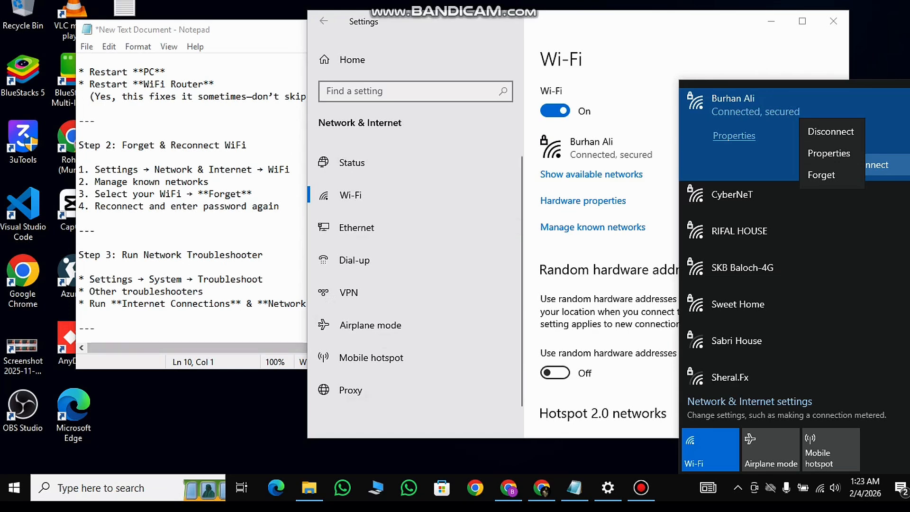
click(80, 219)
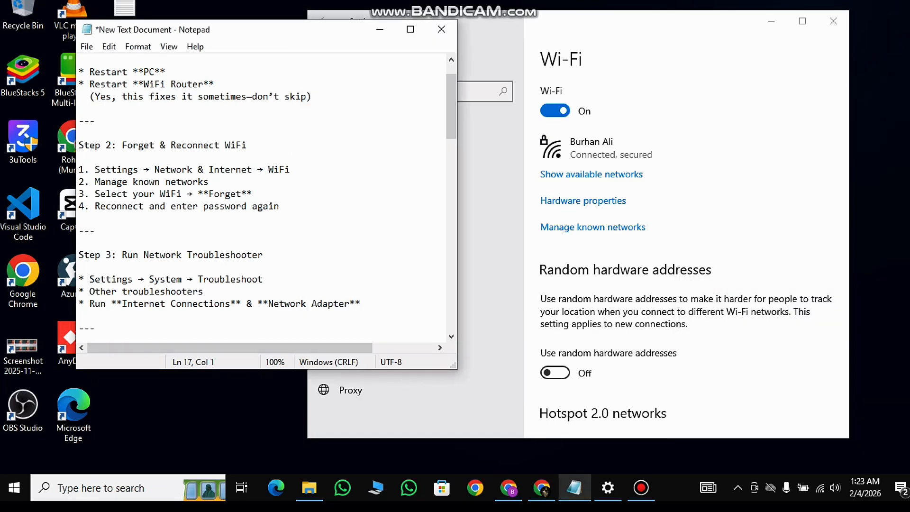
Read the Step 3 troubleshooter notes and open the System category in Settings, keeping the notes in view.
scroll(260, 199, down, 1)
scroll(261, 200, down, 1)
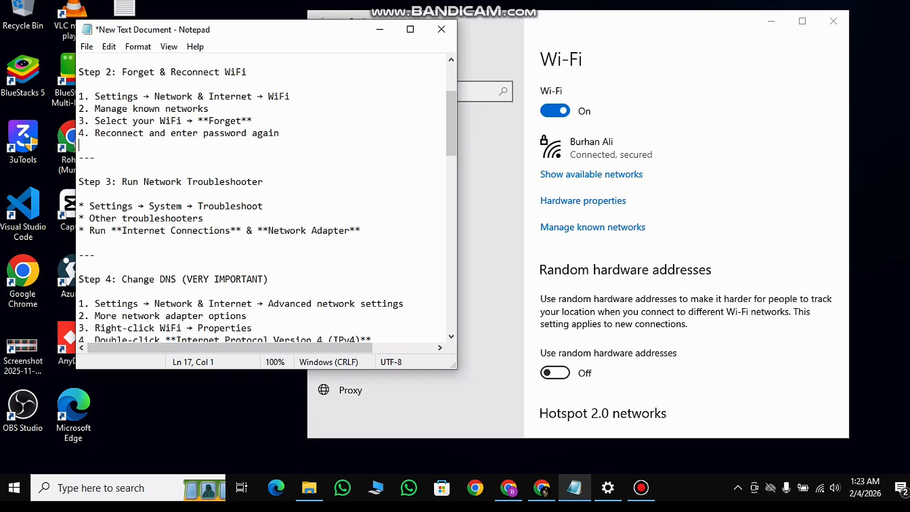
scroll(261, 199, down, 1)
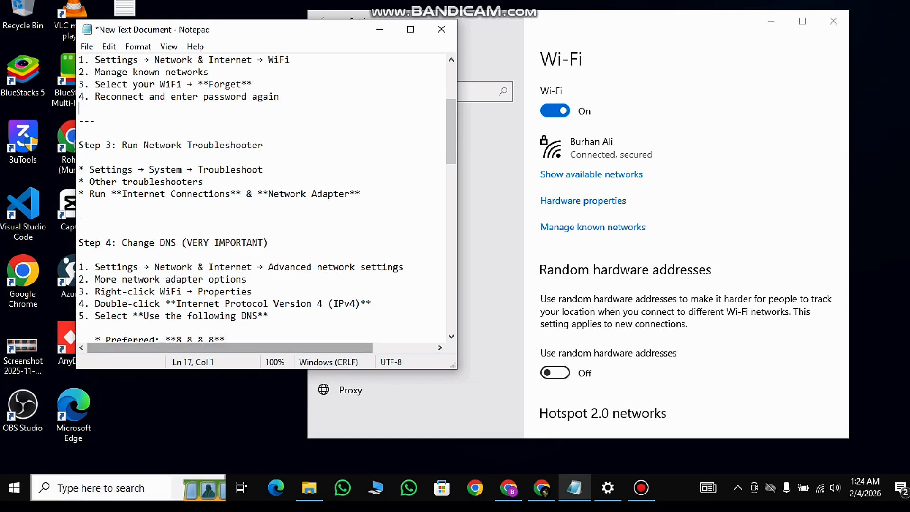
key(super+x)
key(Return)
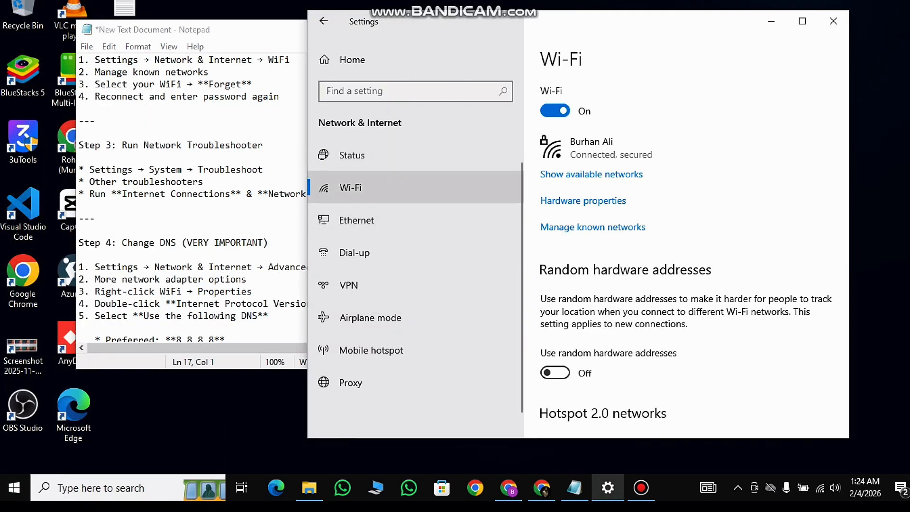
click(379, 60)
scroll(487, 277, down, 3)
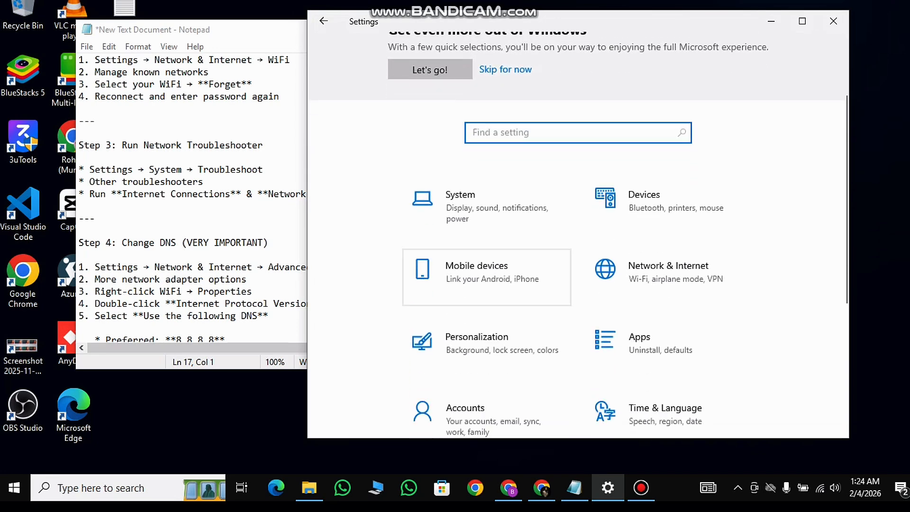
click(487, 194)
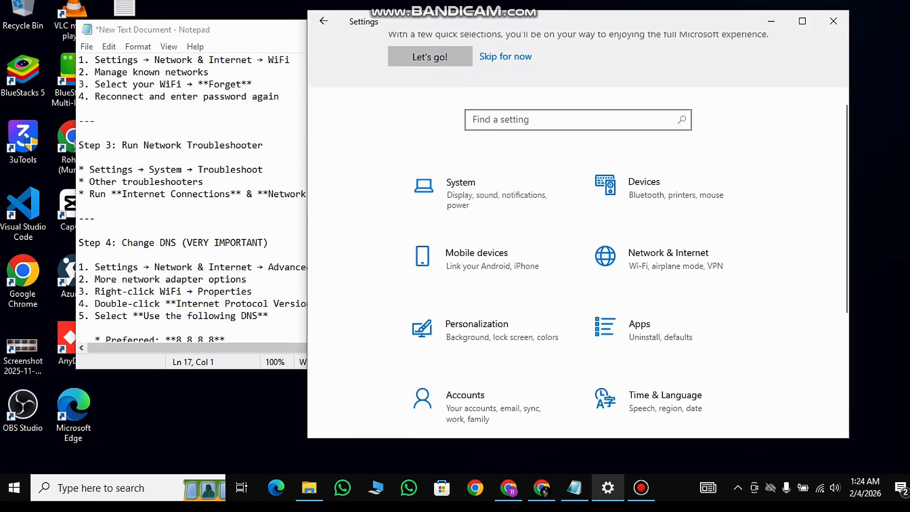
drag(537, 22, 634, 6)
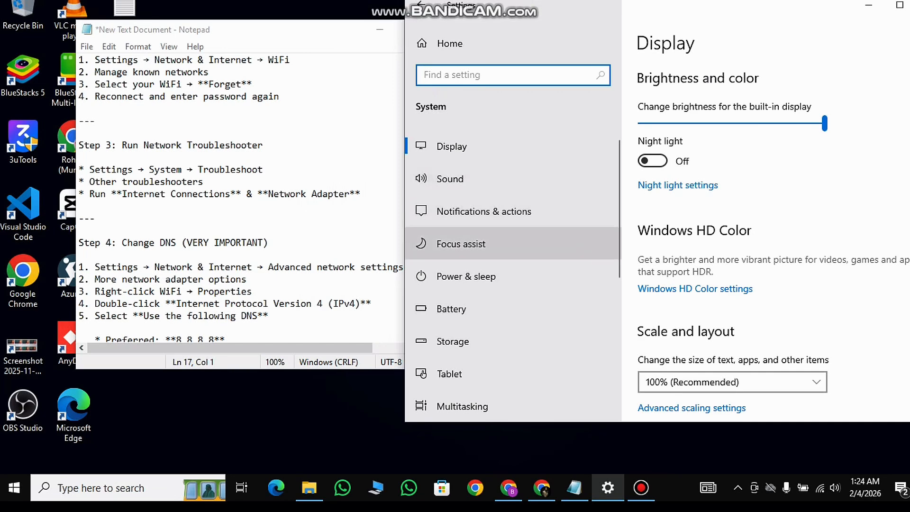
Look through the list of System settings categories for a Troubleshoot entry.
scroll(732, 284, down, 3)
scroll(733, 237, down, 2)
scroll(512, 265, down, 5)
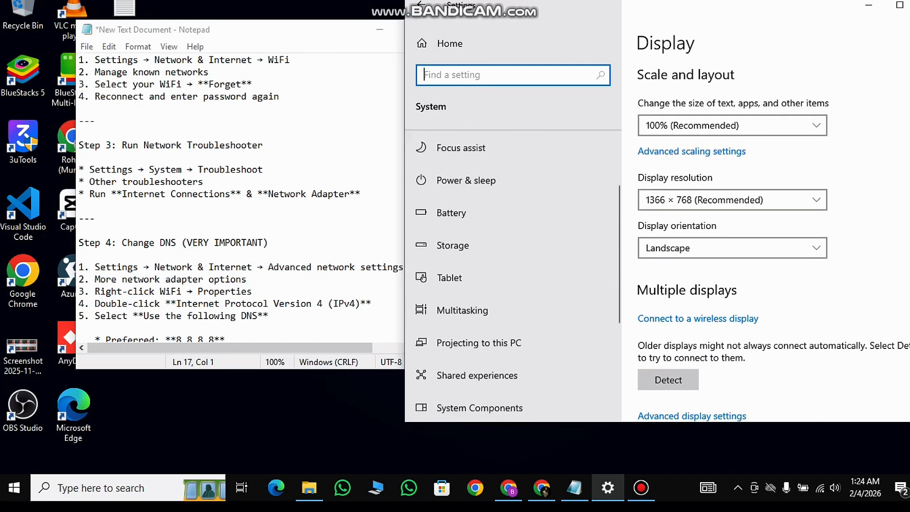
scroll(512, 266, down, 1)
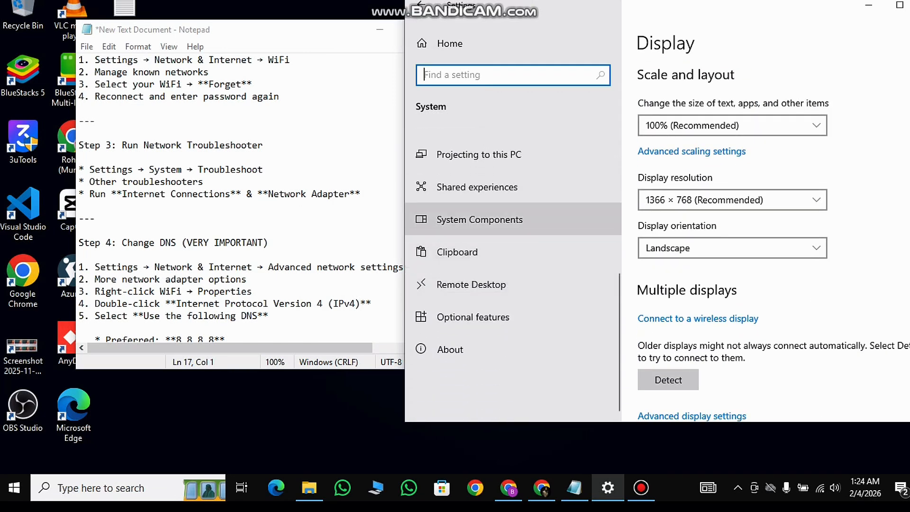
scroll(512, 265, up, 4)
scroll(512, 246, up, 1)
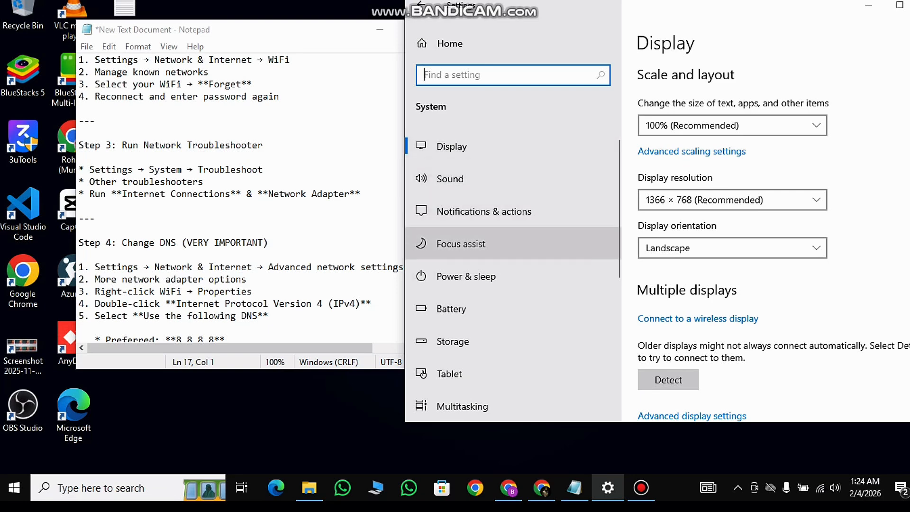
scroll(512, 247, down, 5)
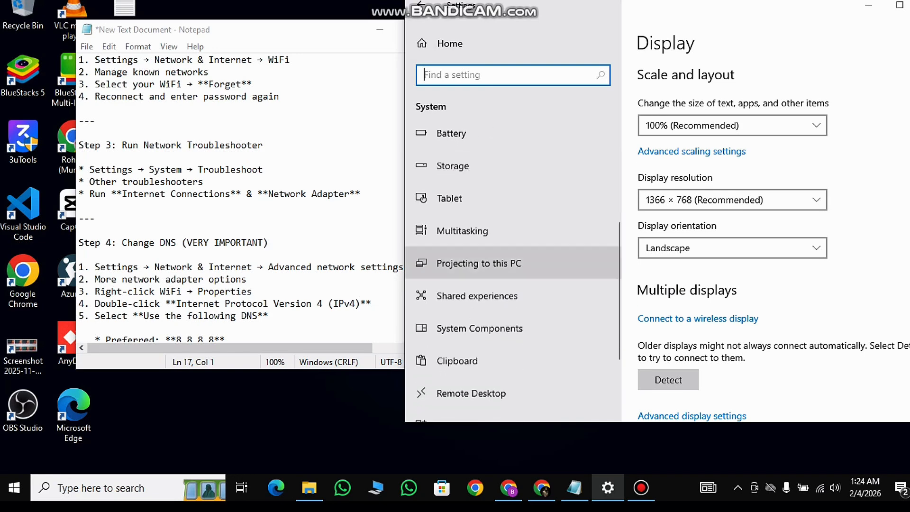
scroll(512, 322, up, 5)
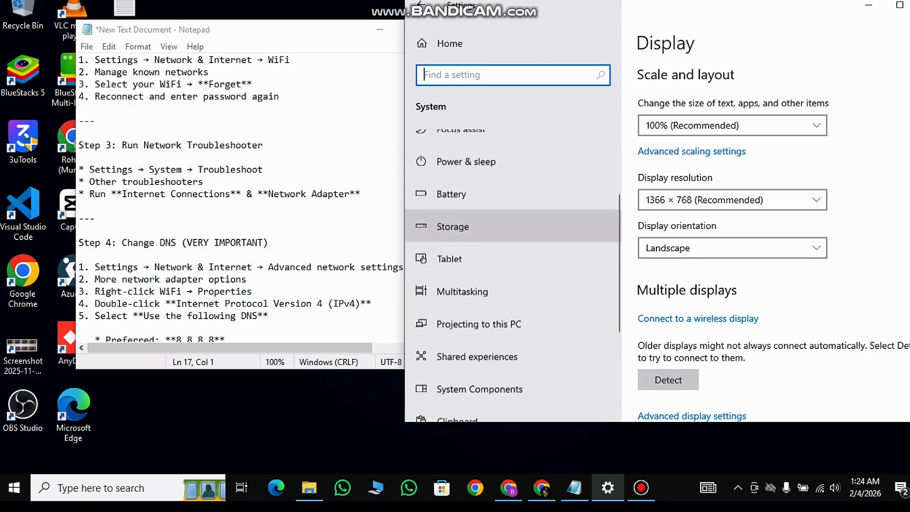
scroll(512, 330, up, 2)
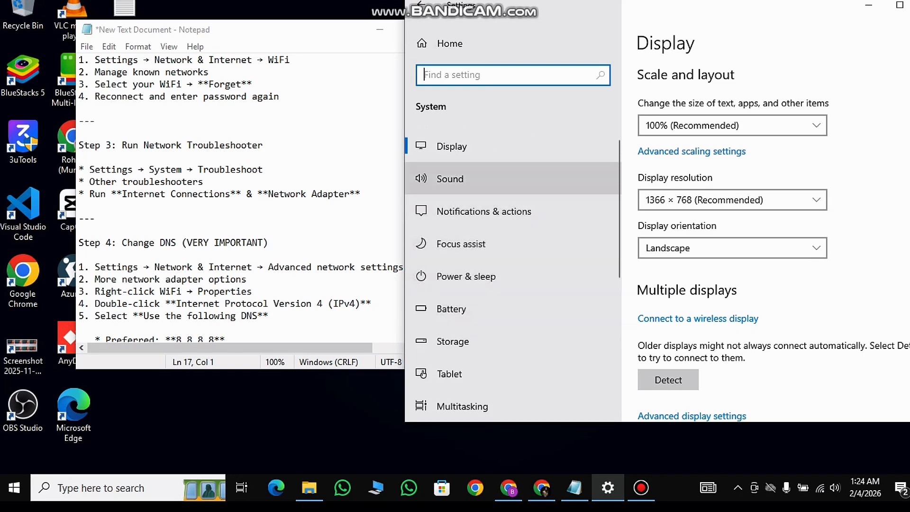
Recheck the System settings from the home page, including Optional features, for the troubleshooter.
click(450, 43)
scroll(583, 237, down, 8)
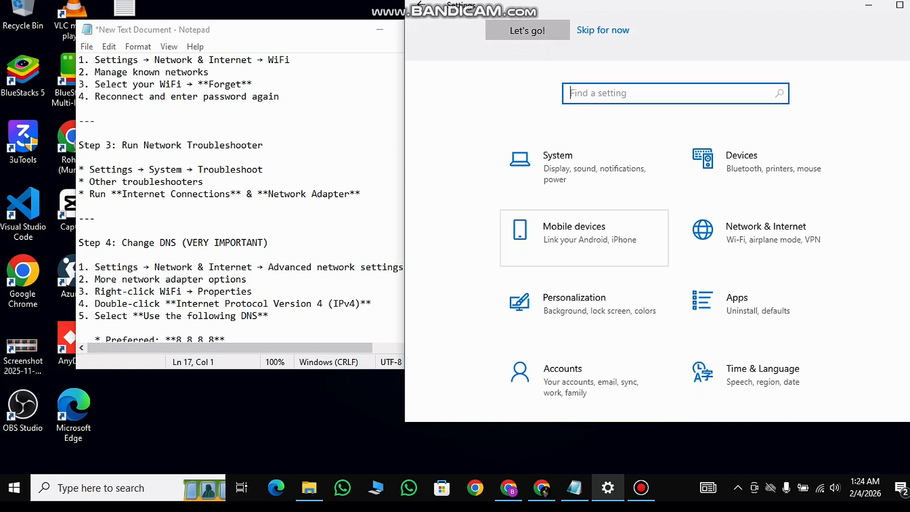
scroll(531, 285, up, 8)
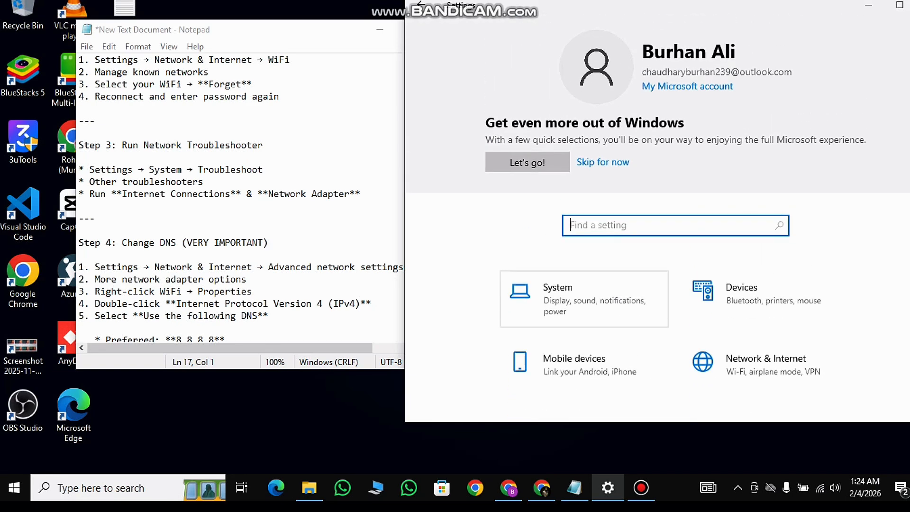
click(531, 296)
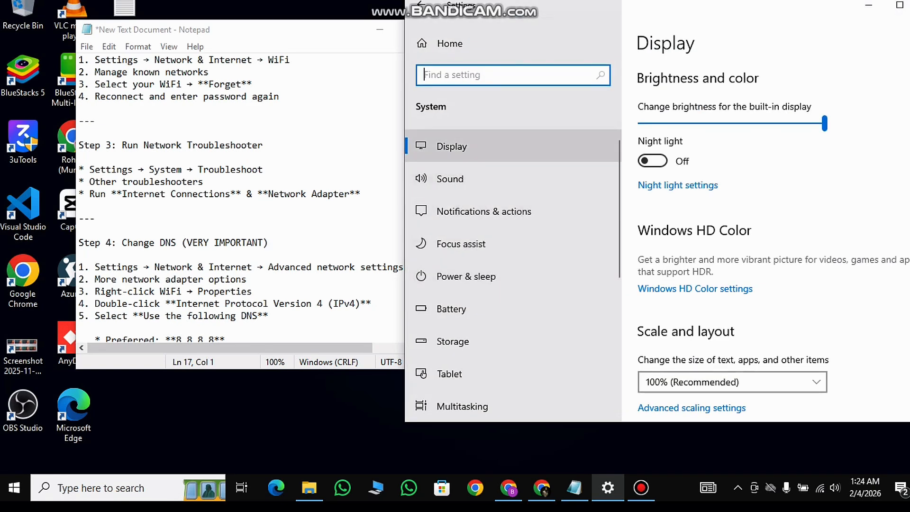
scroll(474, 211, down, 1)
scroll(474, 237, down, 5)
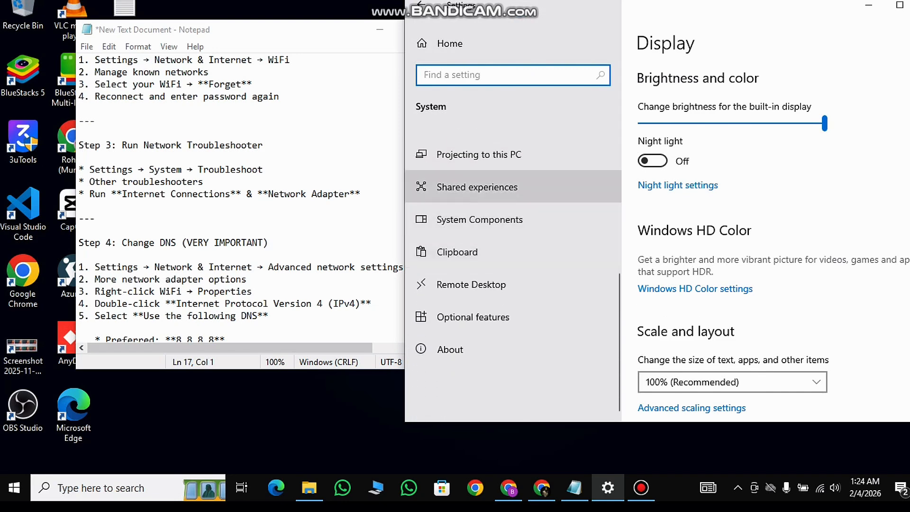
click(473, 317)
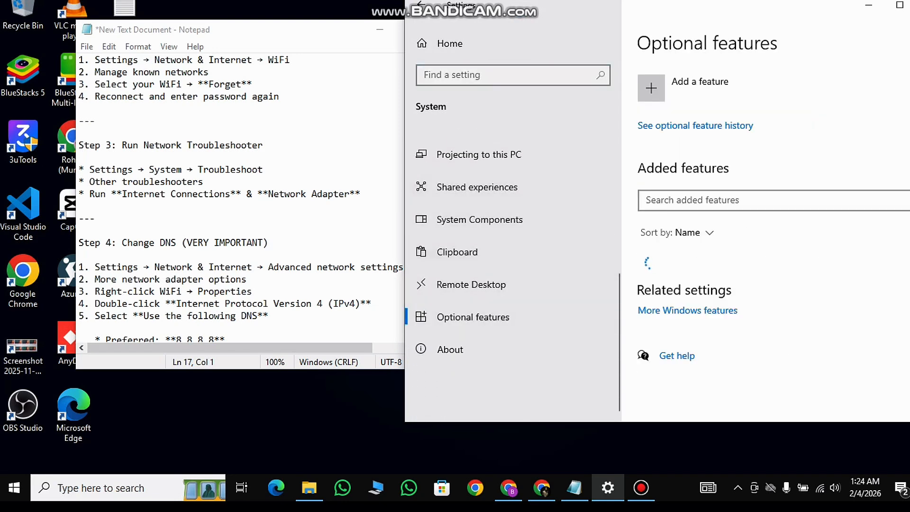
scroll(758, 222, down, 3)
scroll(513, 275, up, 6)
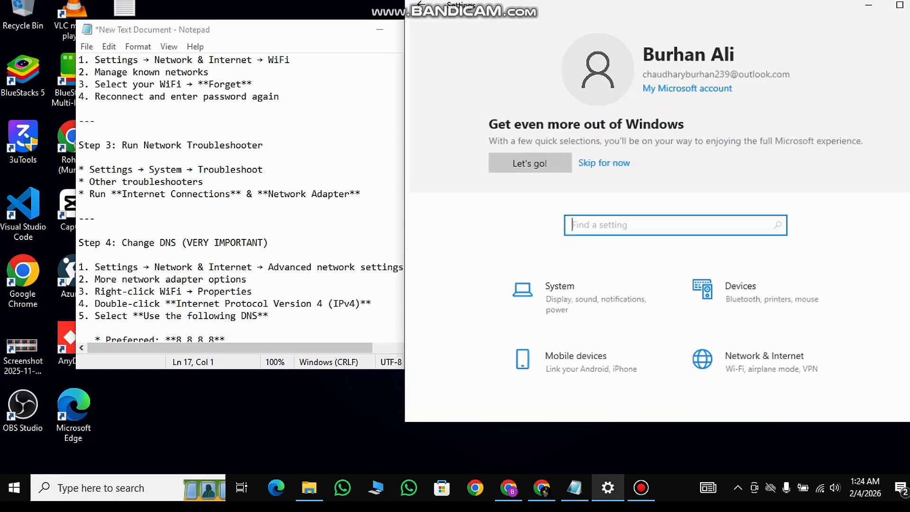
Return to the Settings home page, search for "tr" and open Troubleshoot settings.
click(437, 43)
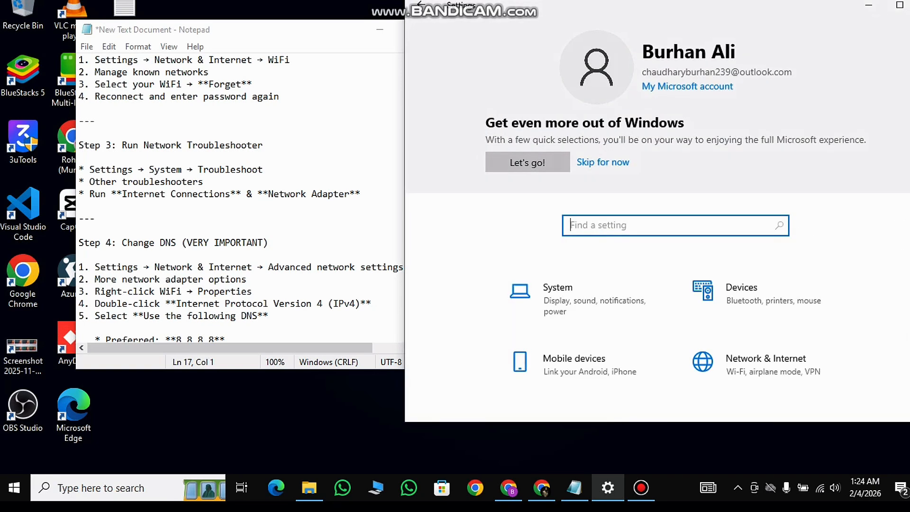
text(tr)
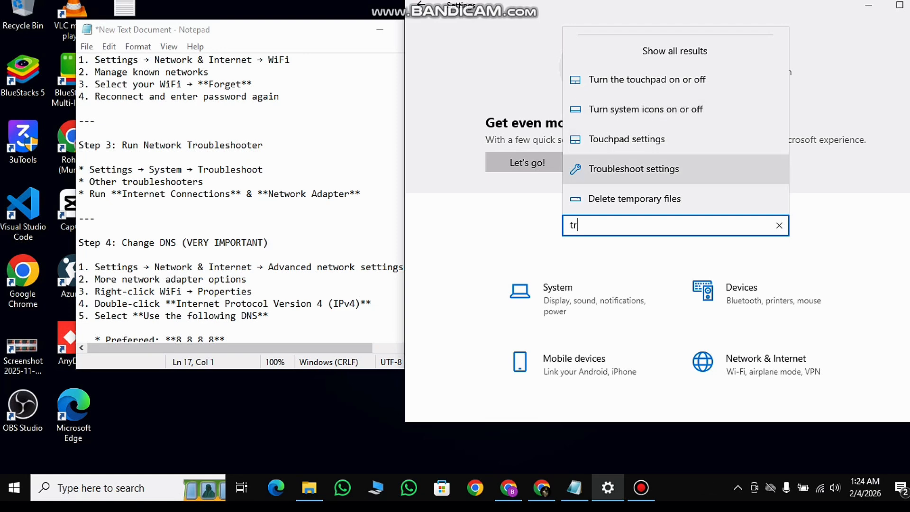
key(Return)
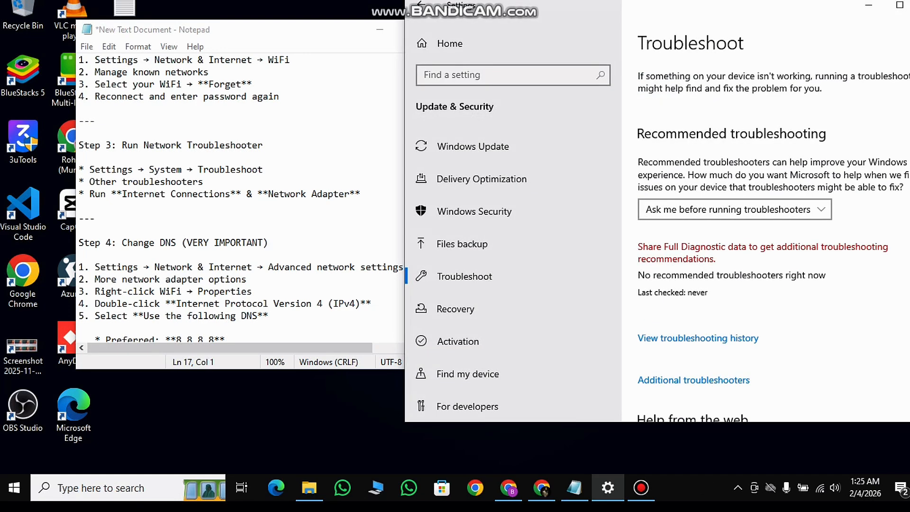
Set the recommended troubleshooting option to Don't run any troubleshooters.
scroll(735, 209, down, 4)
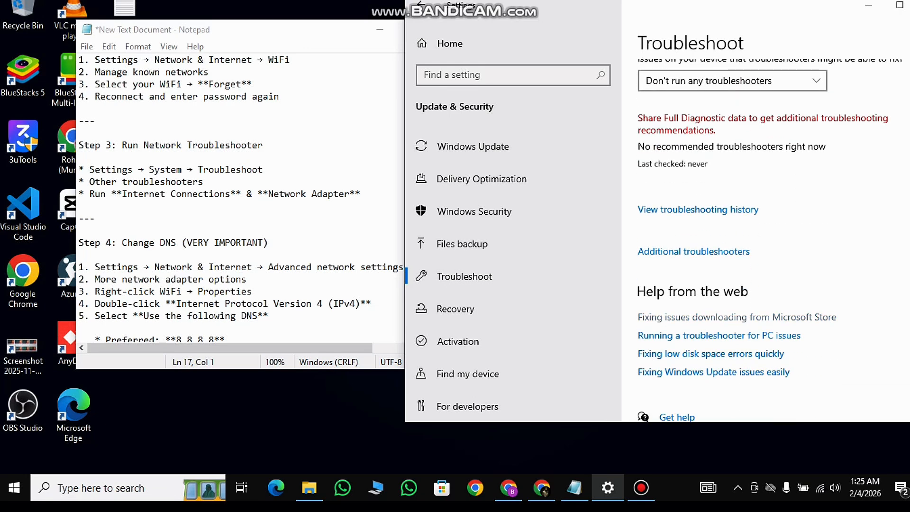
scroll(735, 209, down, 2)
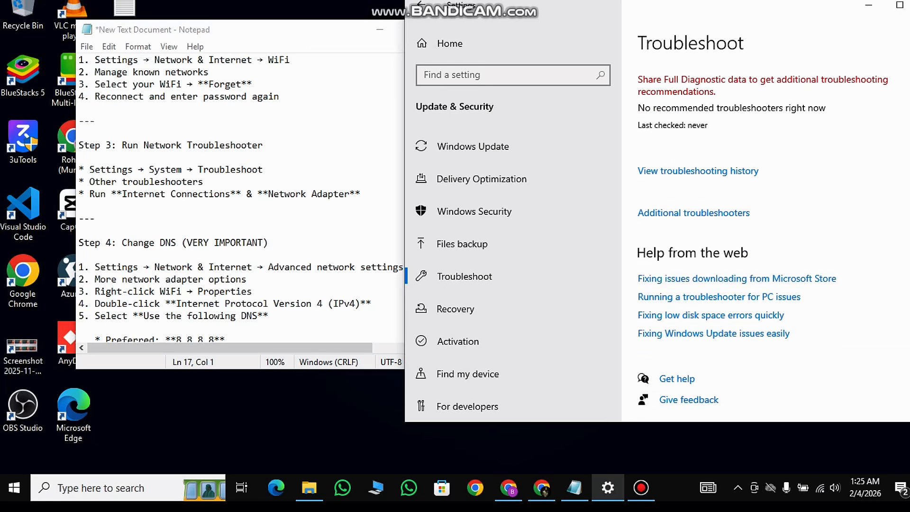
scroll(735, 279, up, 4)
click(733, 170)
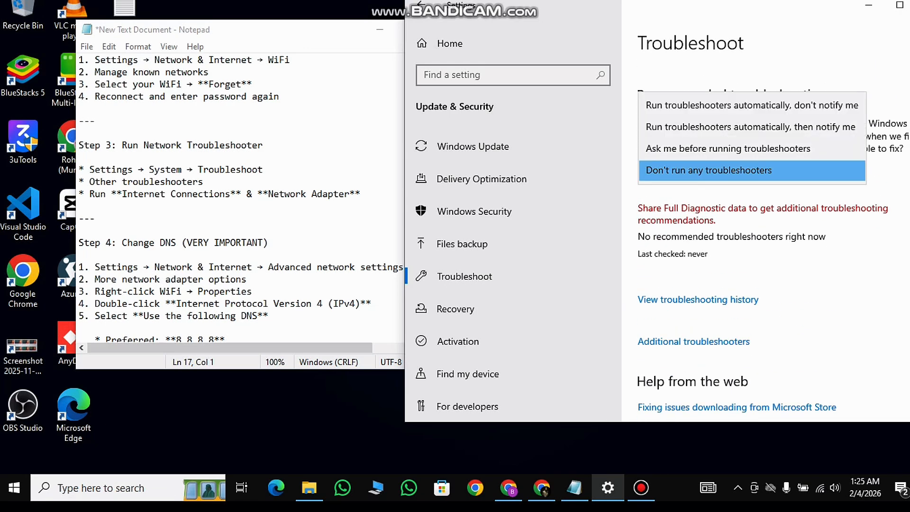
click(733, 171)
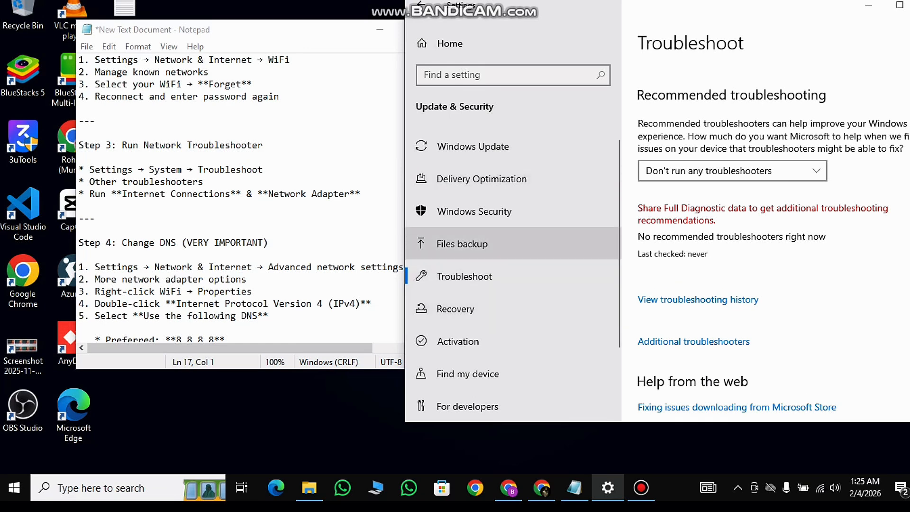
Open the additional troubleshooters and expand the Internet Connections troubleshooter.
scroll(773, 237, down, 3)
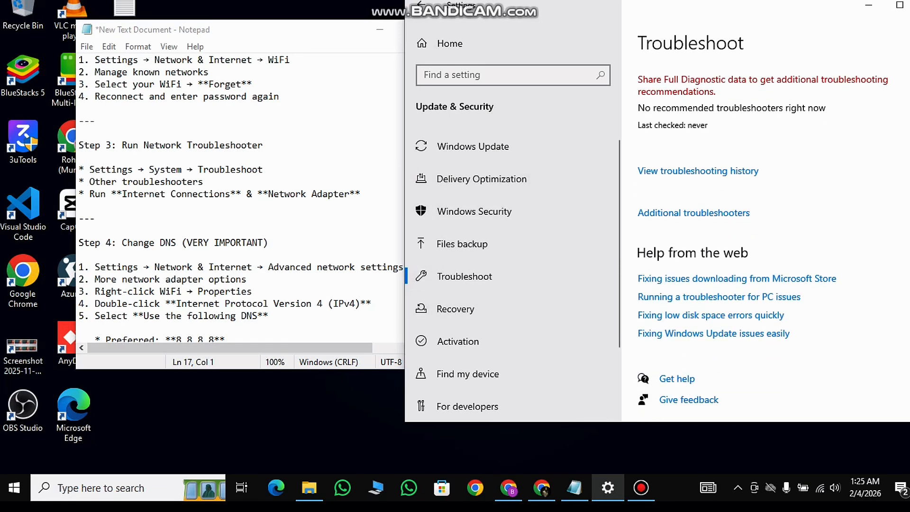
click(694, 213)
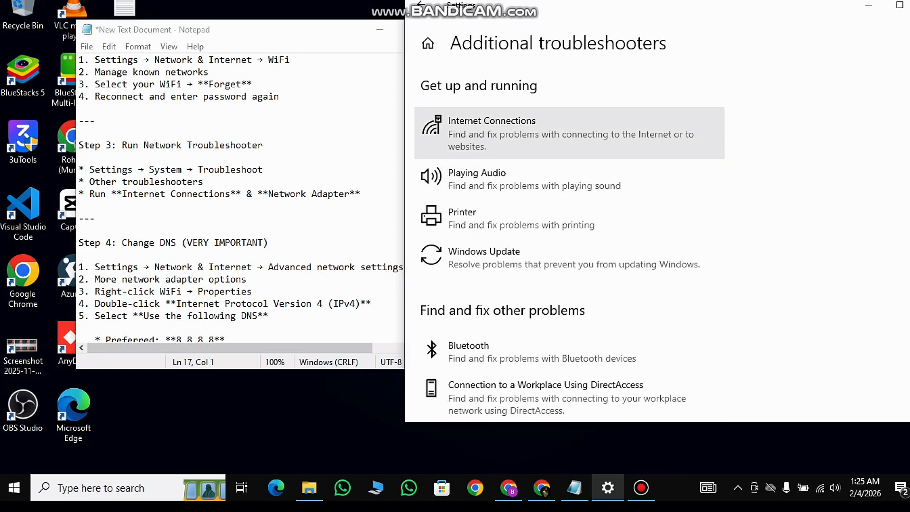
click(521, 134)
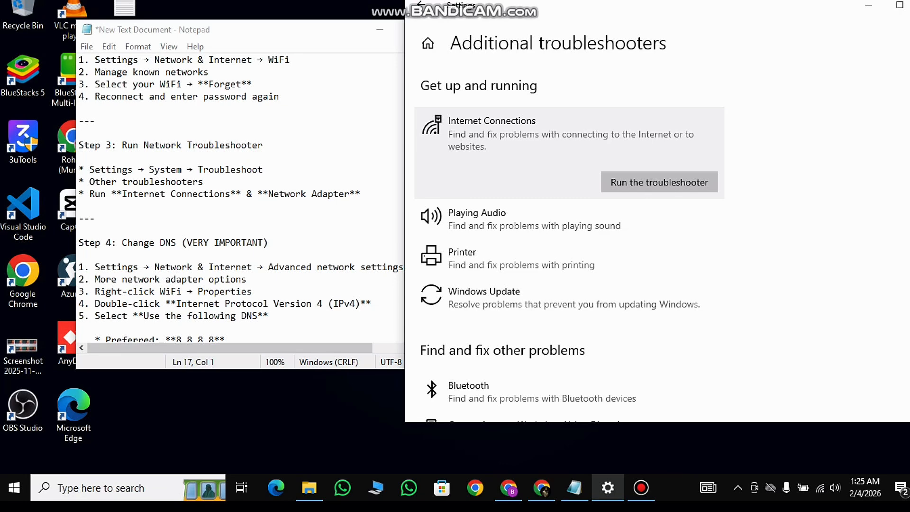
Read the Step 4 notes on changing the DNS servers in the Notepad document.
click(304, 255)
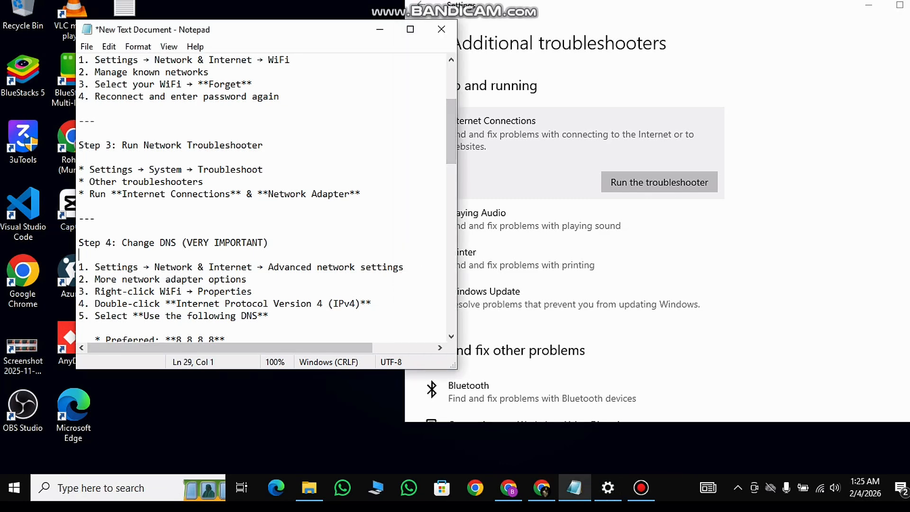
scroll(261, 197, down, 1)
scroll(261, 196, down, 1)
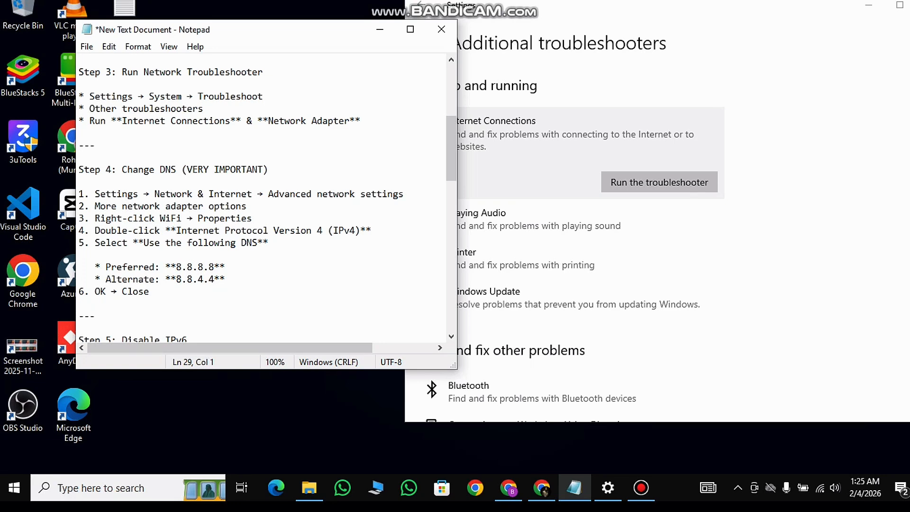
Switch back to Settings, leave the additional troubleshooters page and close the Settings window.
key(alt+Tab)
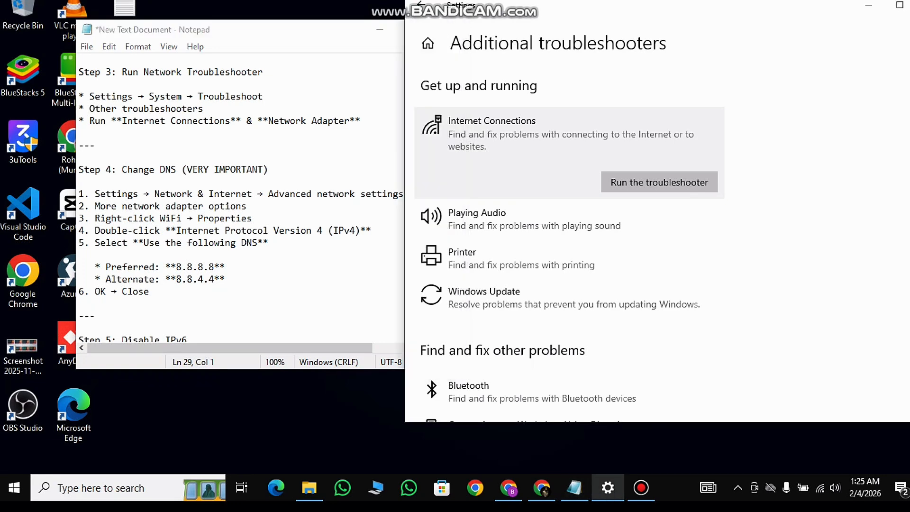
click(421, 5)
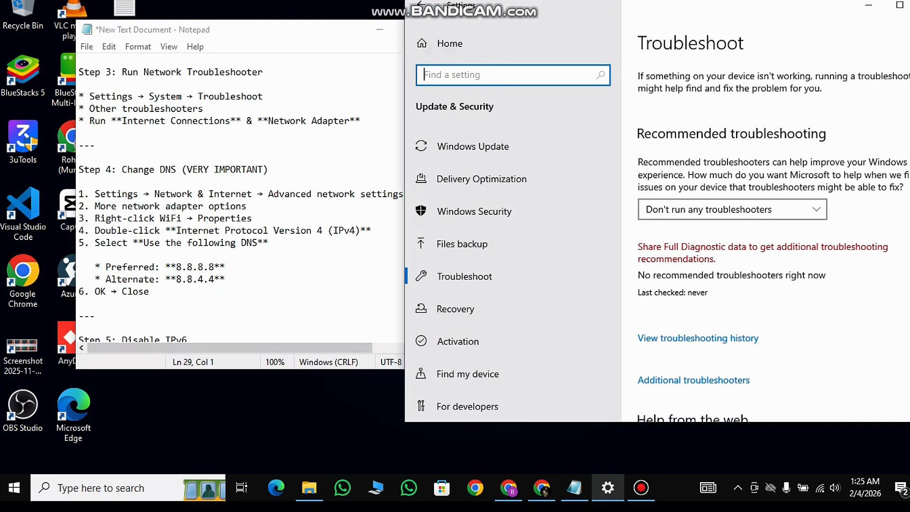
drag(830, 6, 721, 42)
click(822, 41)
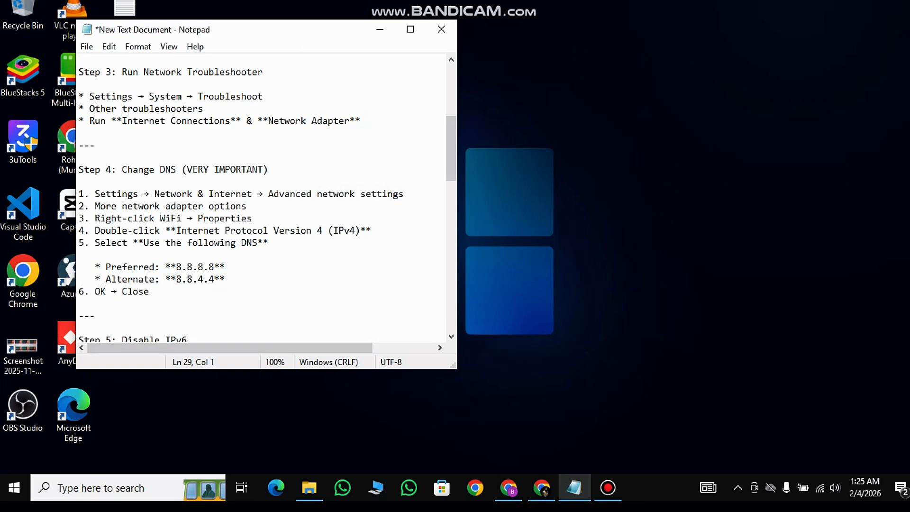
Reopen Settings, place its window beside the notes and open the Network & Internet category.
right_click(14, 488)
click(29, 357)
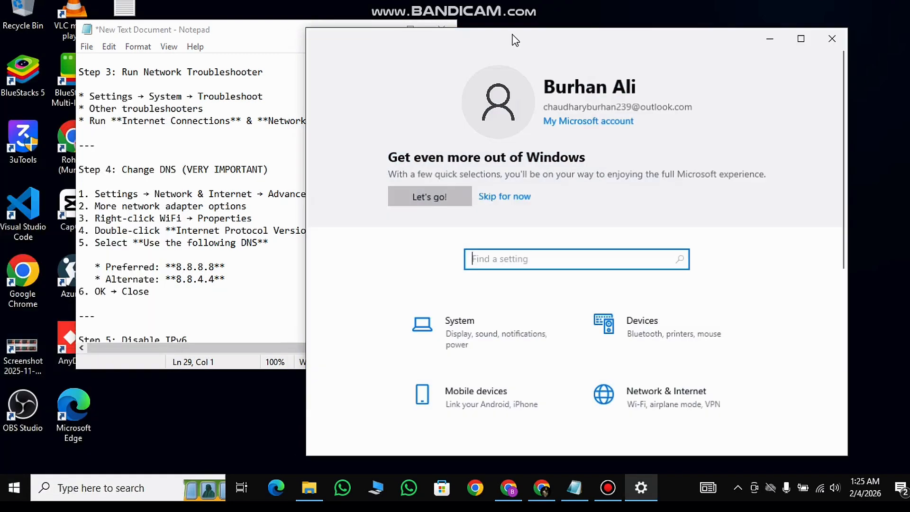
drag(514, 38, 659, 7)
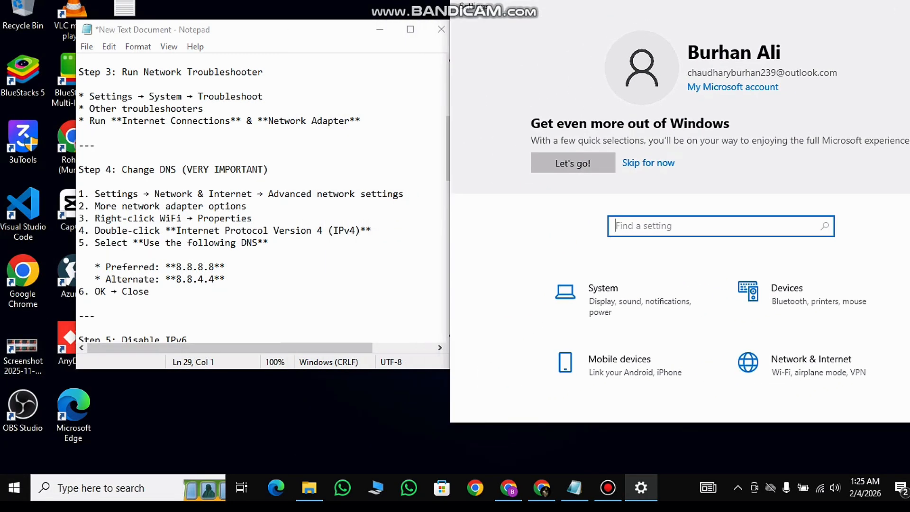
scroll(631, 299, down, 4)
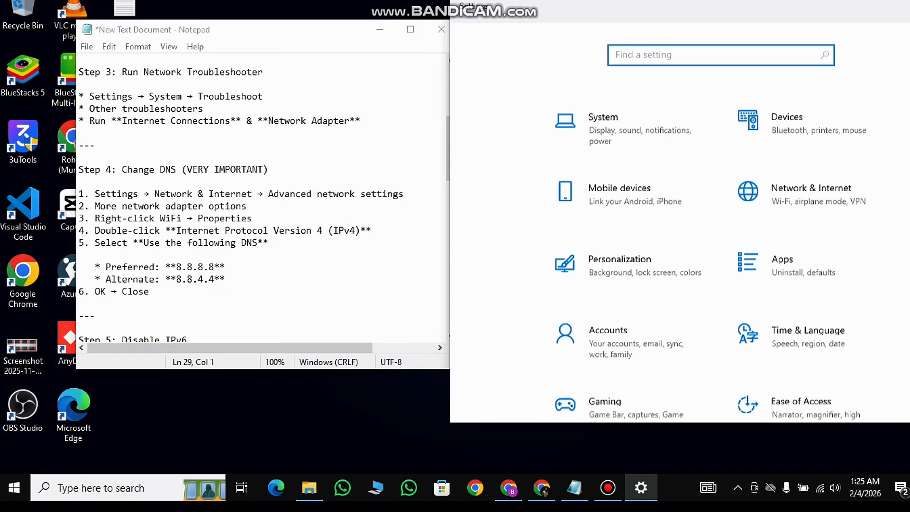
click(811, 185)
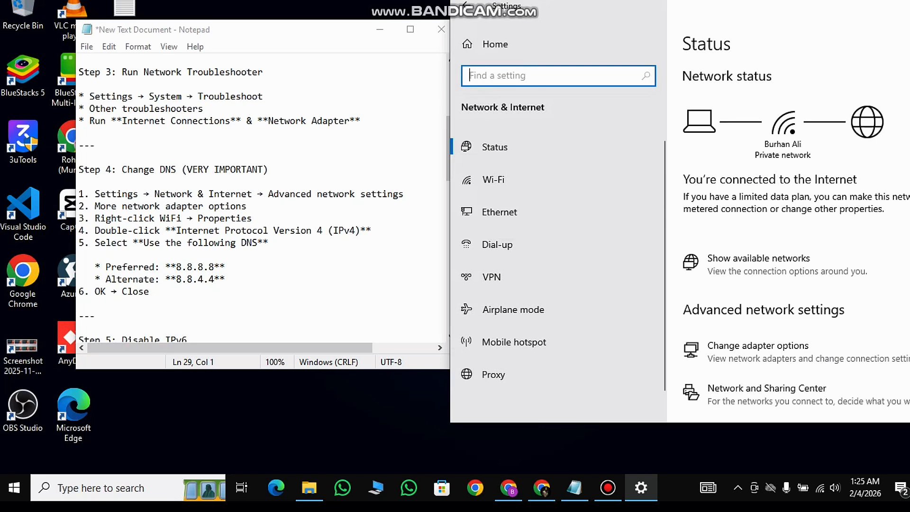
Open the network adapter options and move the Network Connections window clear of the notes.
scroll(787, 256, down, 2)
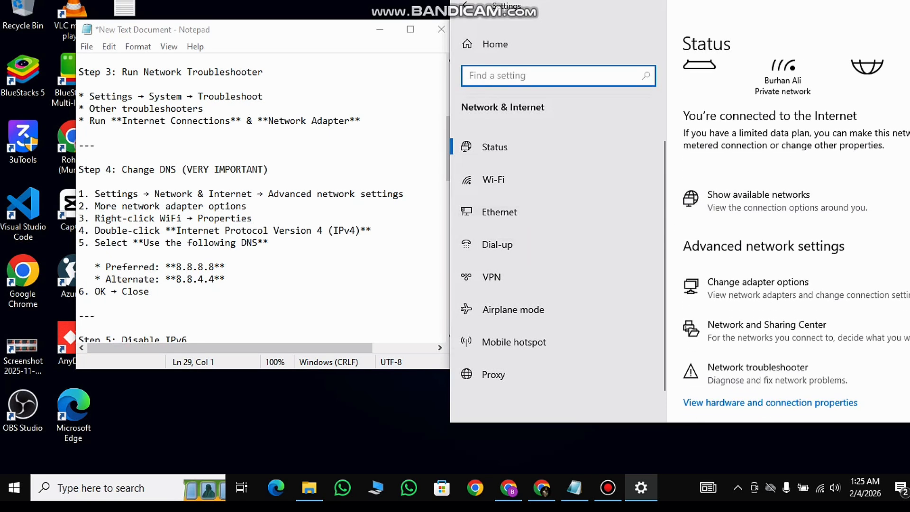
scroll(759, 261, down, 2)
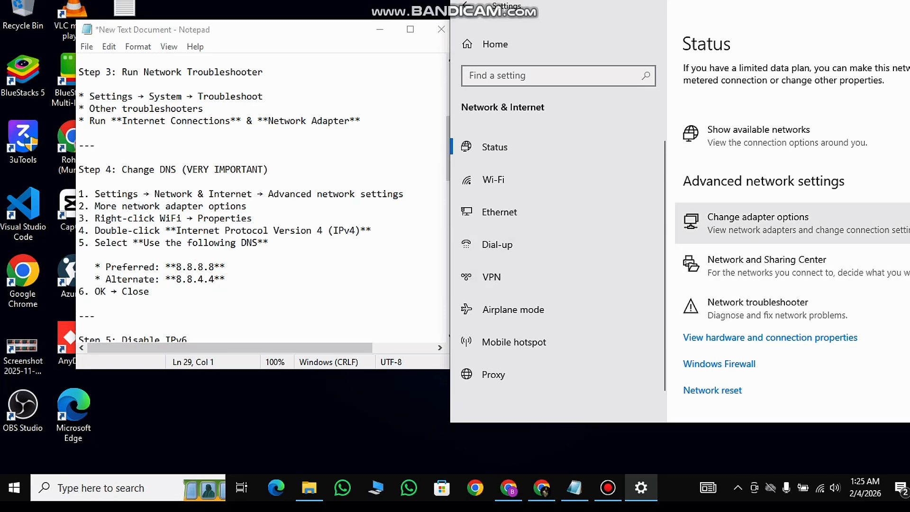
click(759, 218)
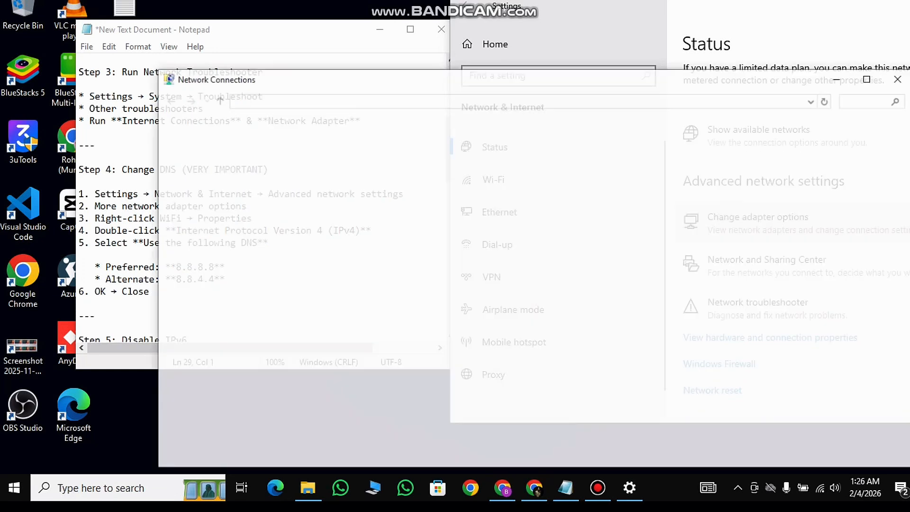
drag(597, 72, 723, 16)
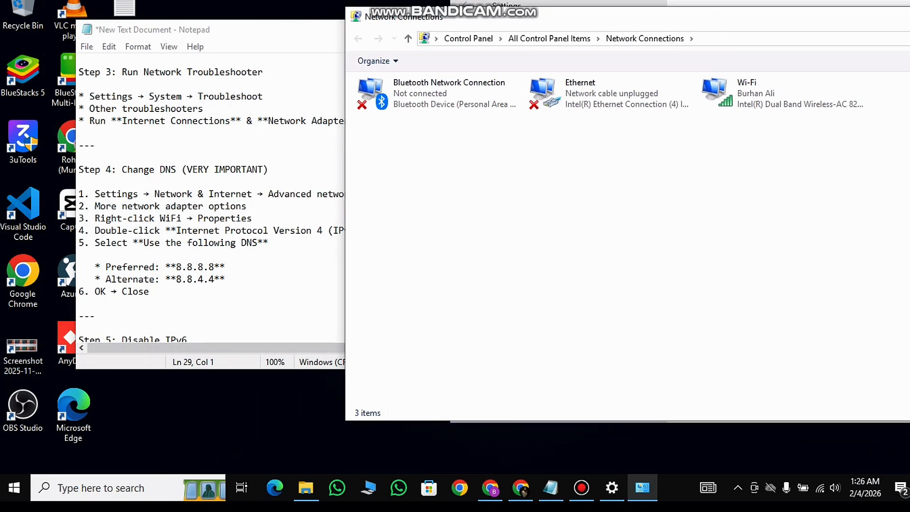
Open the Wi-Fi adapter's properties and look through the items the connection uses.
right_click(765, 84)
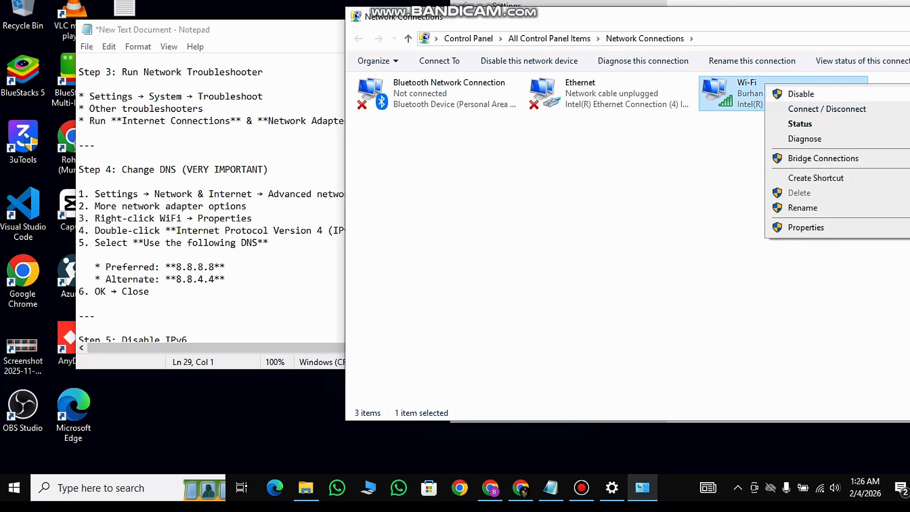
click(806, 227)
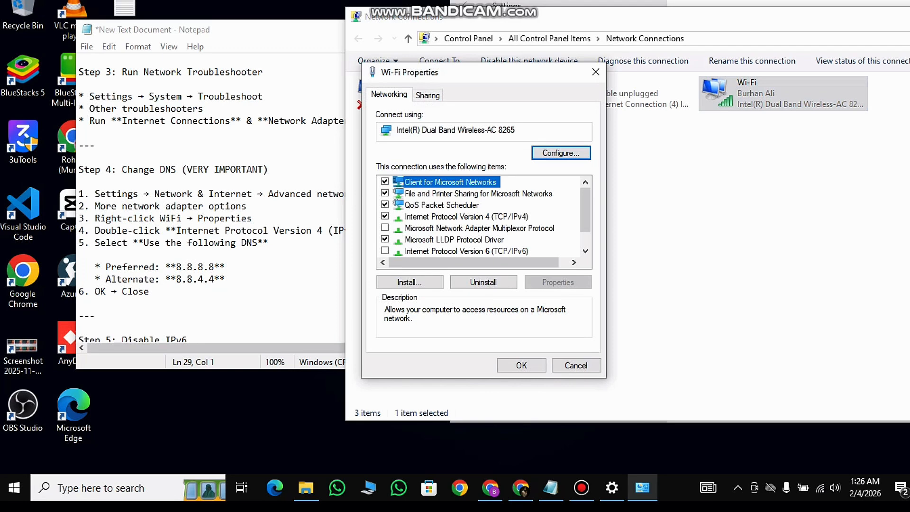
drag(409, 69, 481, 69)
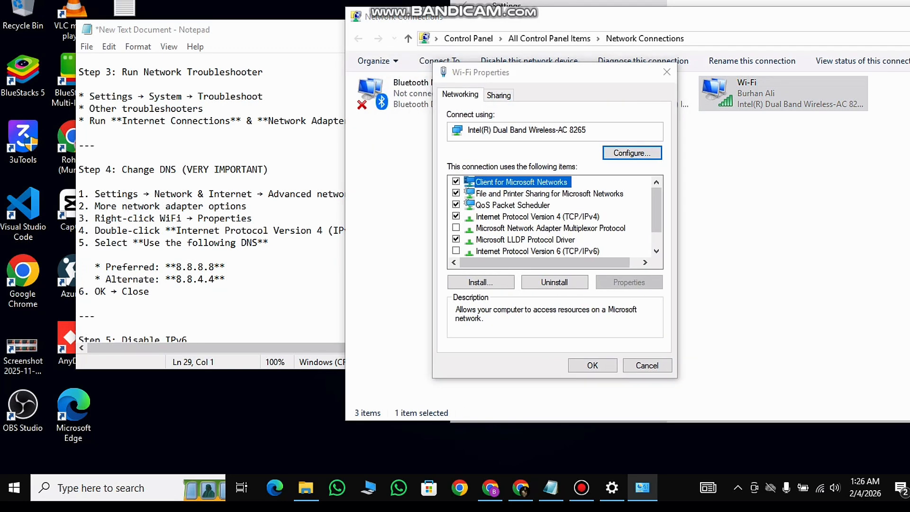
scroll(550, 216, down, 1)
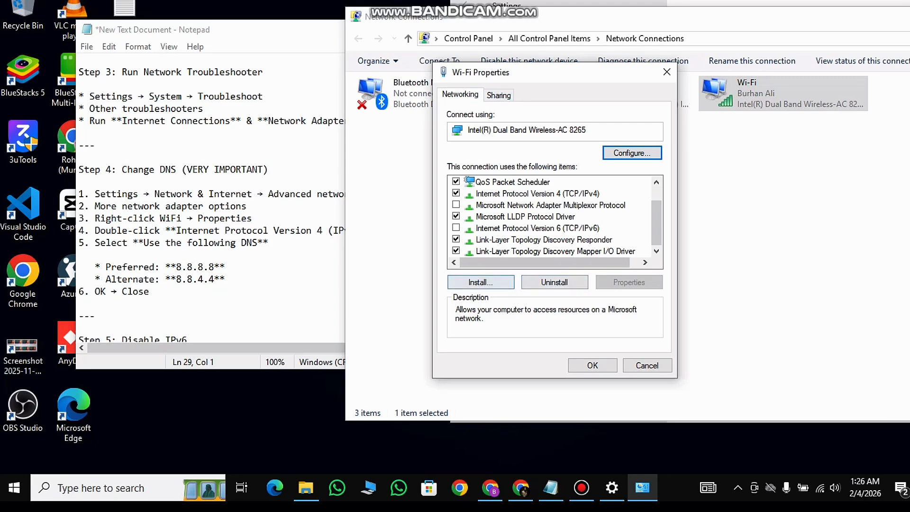
scroll(550, 216, up, 1)
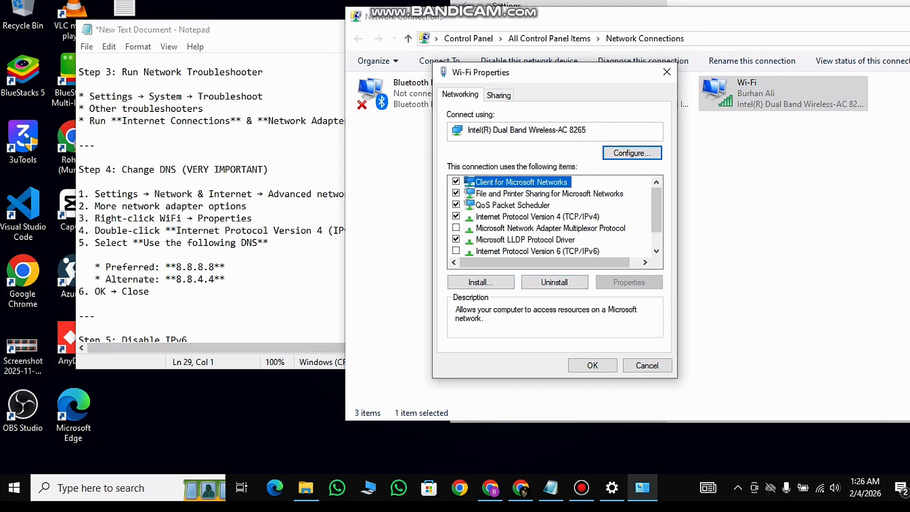
drag(656, 210, 656, 223)
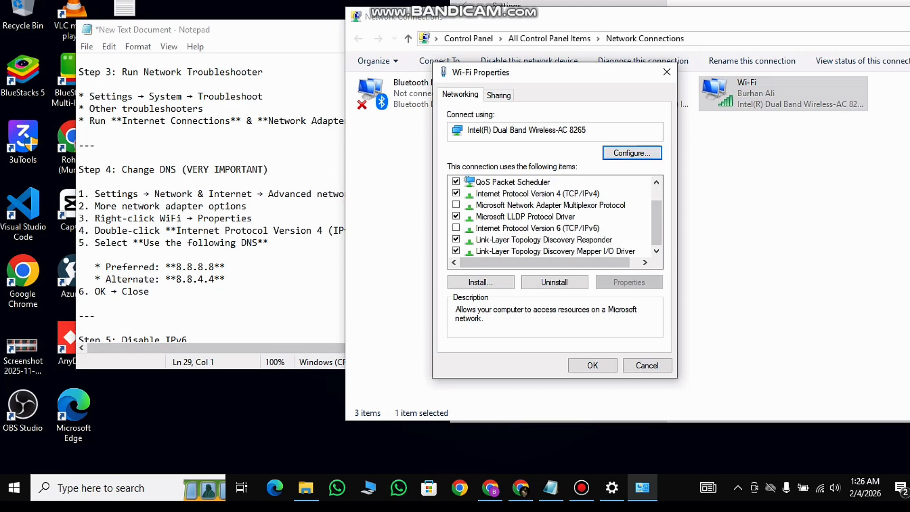
click(632, 153)
drag(190, 68, 414, 120)
click(557, 114)
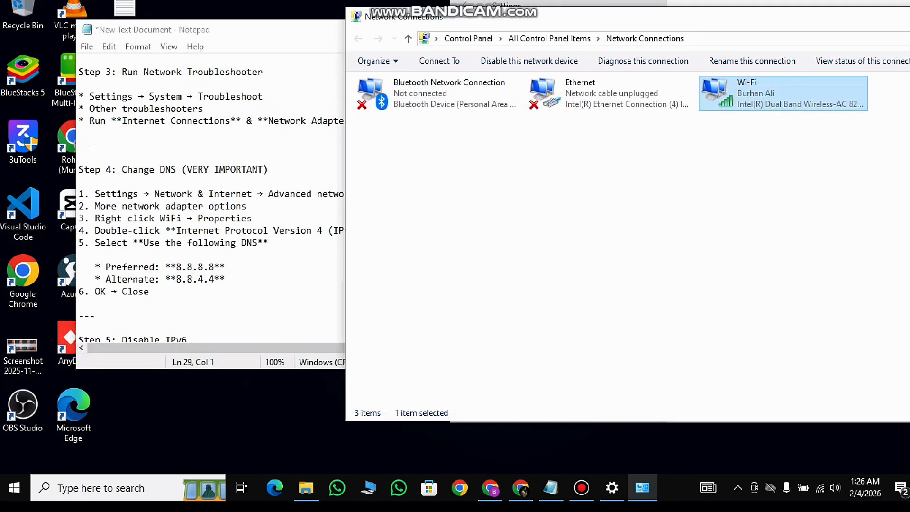
Reopen the Wi-Fi adapter's properties and view the Internet Protocol Version 4 (TCP/IPv4) settings.
right_click(748, 95)
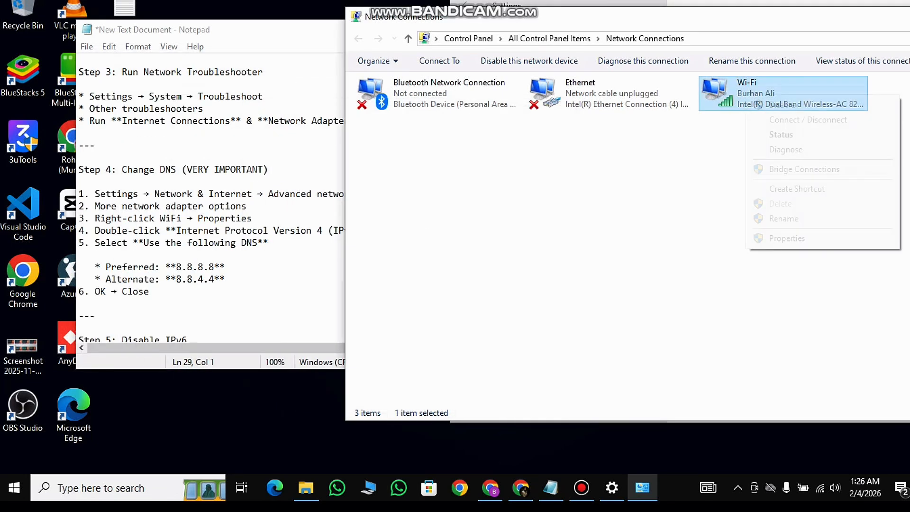
click(787, 239)
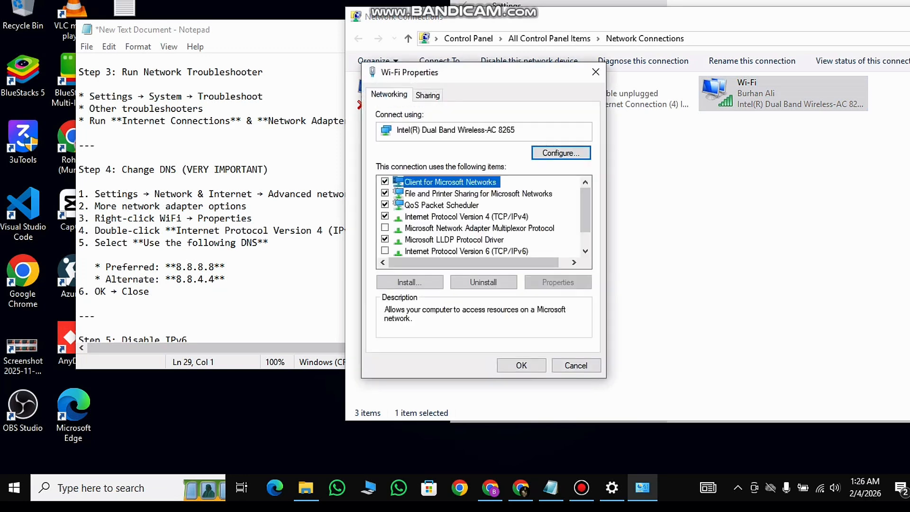
double_click(466, 218)
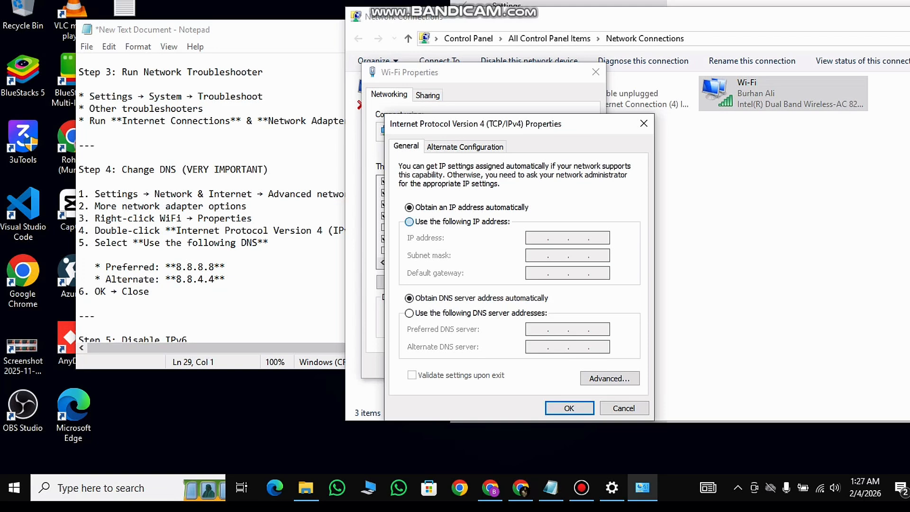
Try the manual IP address option in the IPv4 properties, checking the notes, and close both dialogs without saving.
click(409, 222)
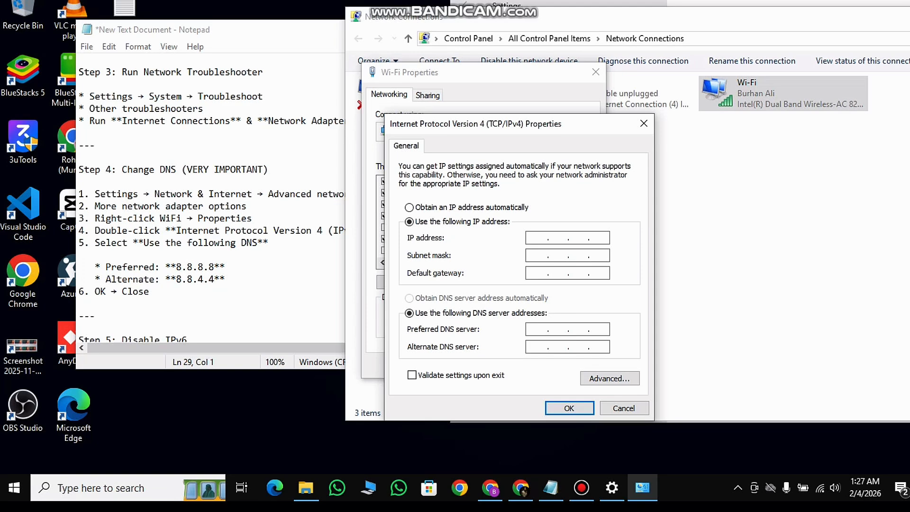
scroll(212, 199, down, 1)
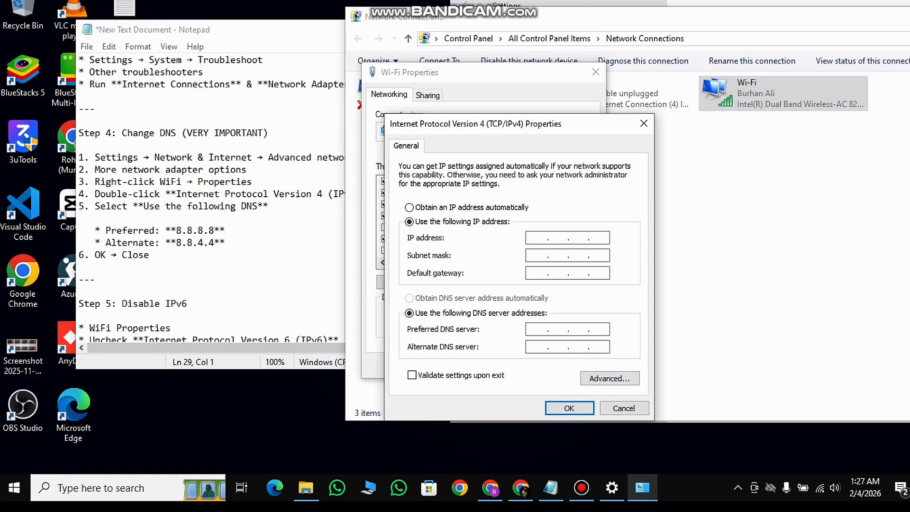
click(624, 408)
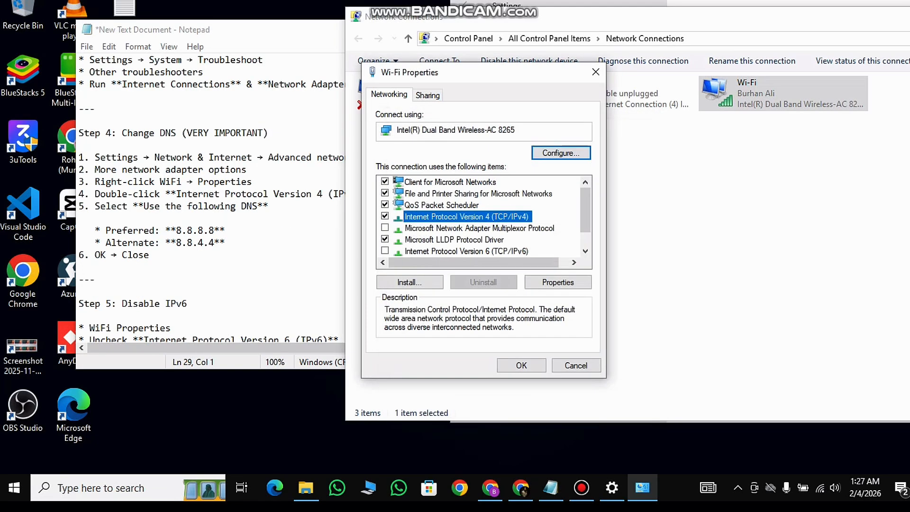
click(596, 72)
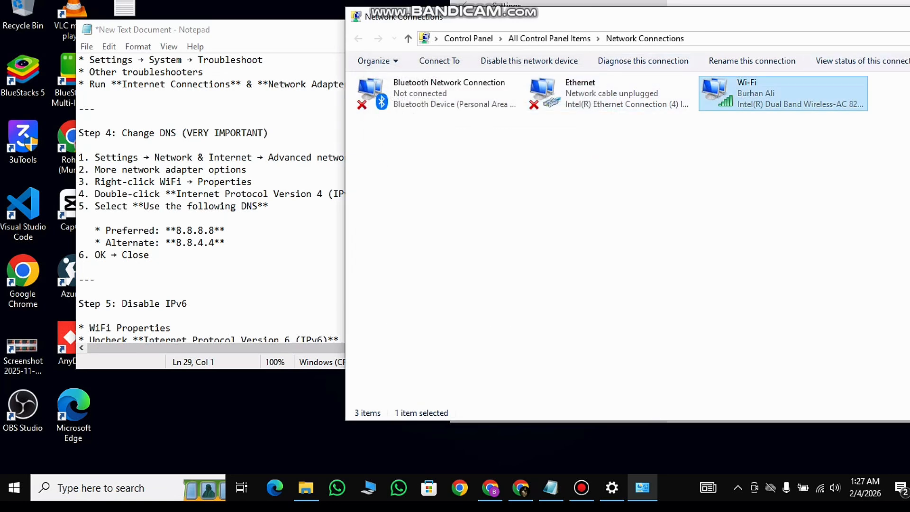
Following Step 5 of the notes, check the Internet Protocol Version 6 (TCP/IPv6) item in the Wi-Fi adapter's properties and close without saving.
scroll(212, 199, down, 3)
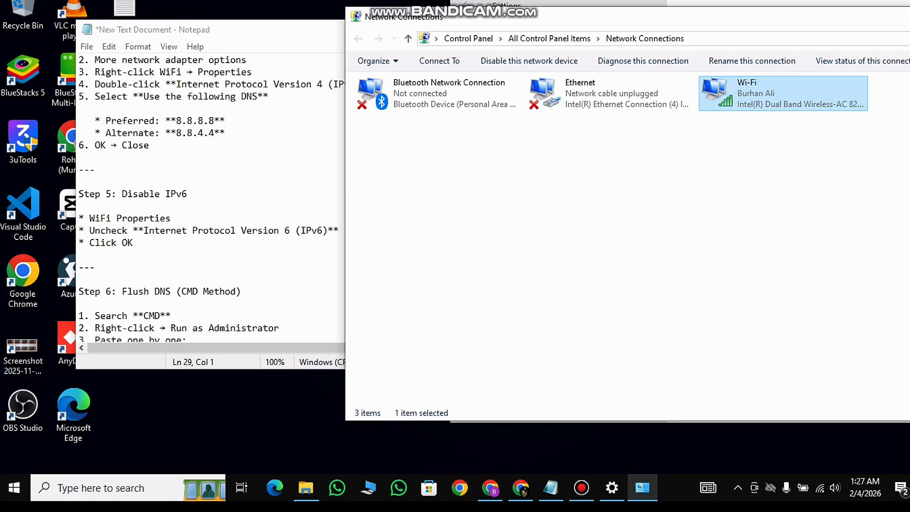
scroll(212, 199, down, 1)
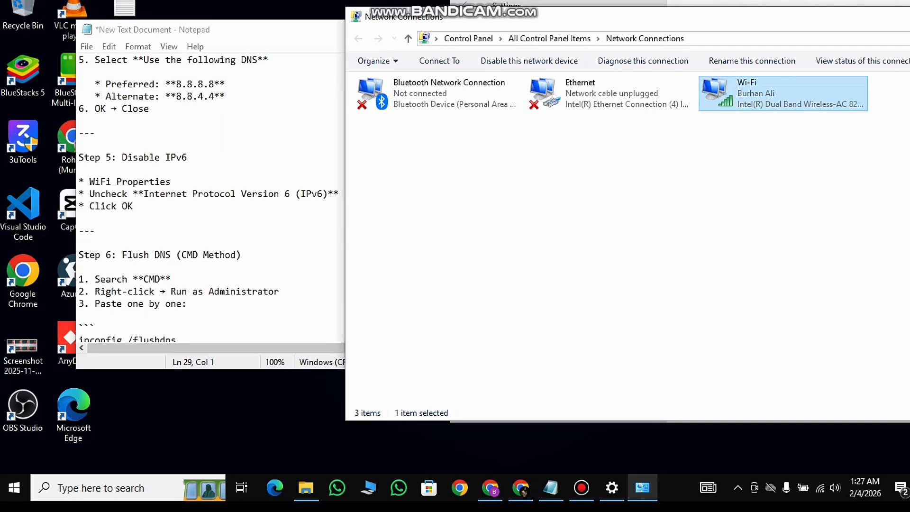
right_click(721, 87)
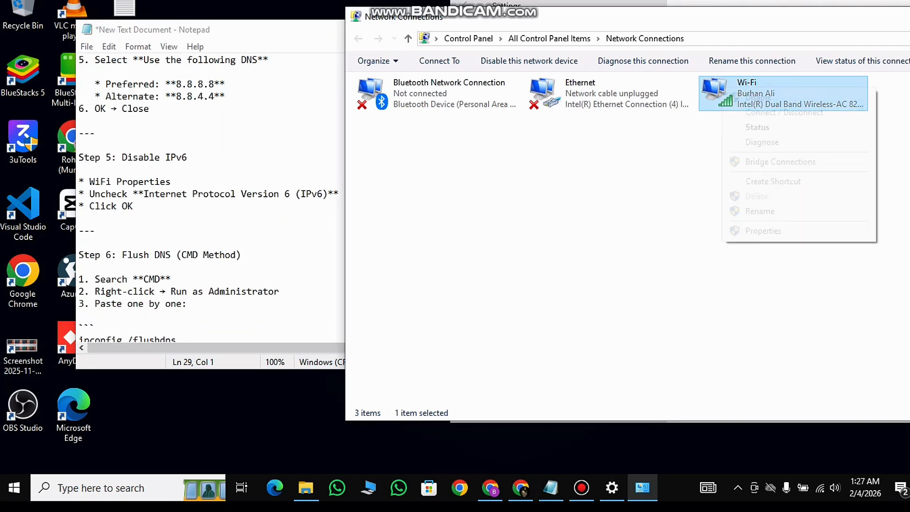
click(763, 230)
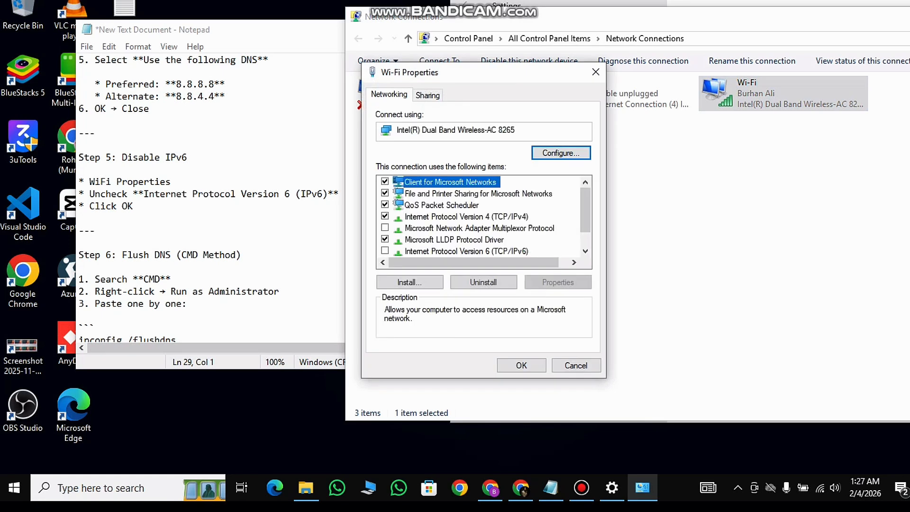
scroll(479, 217, down, 1)
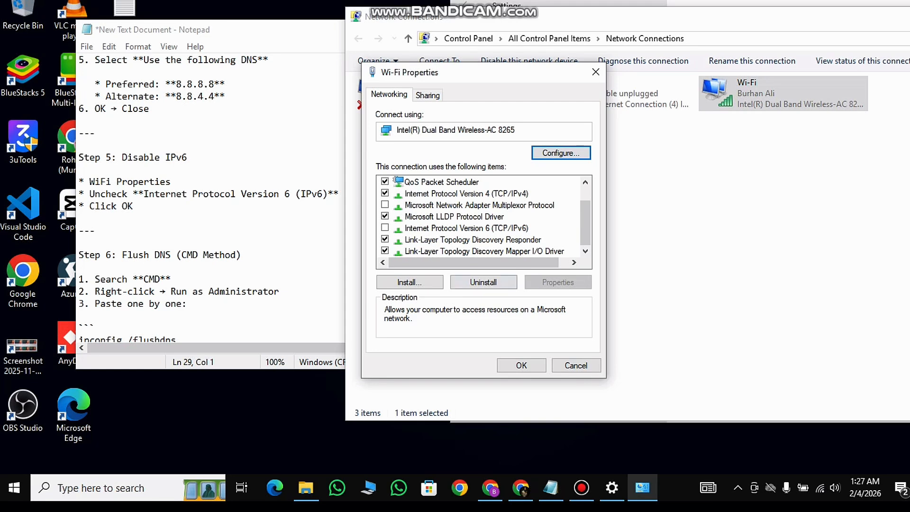
click(576, 366)
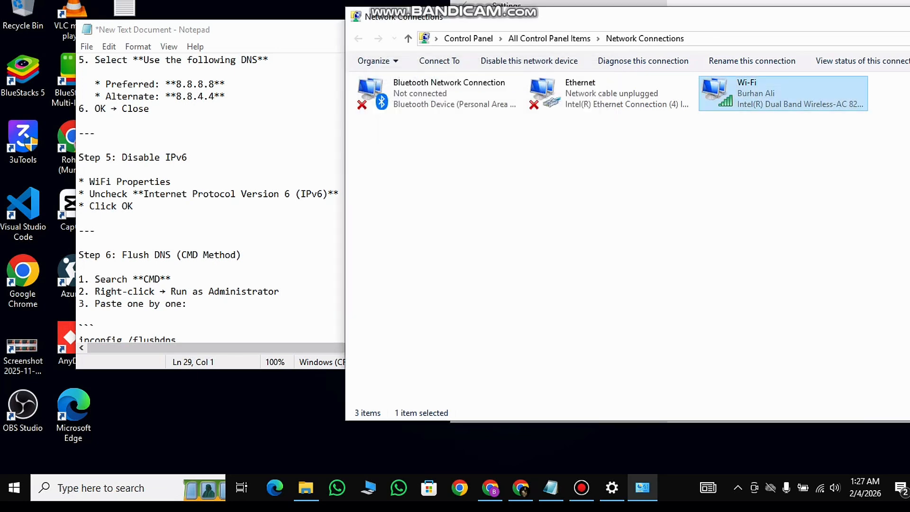
Copy the four Step 6 commands from the notes, from ipconfig /flushdns through netsh int ip reset.
scroll(209, 199, down, 3)
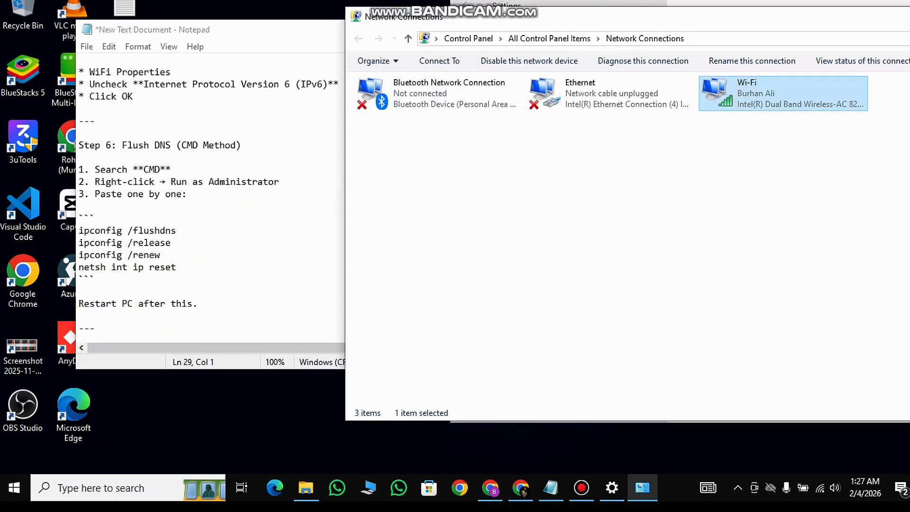
scroll(208, 199, down, 3)
scroll(208, 199, up, 2)
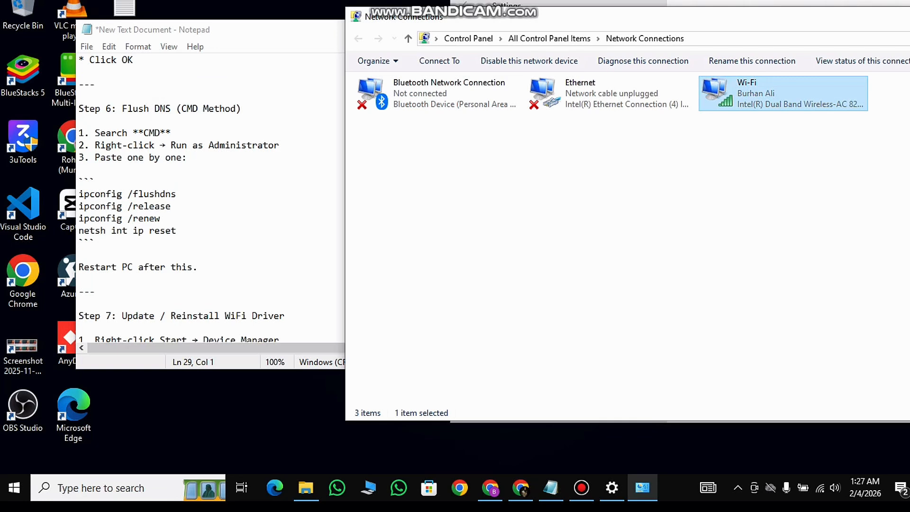
drag(80, 194, 178, 231)
right_click(126, 203)
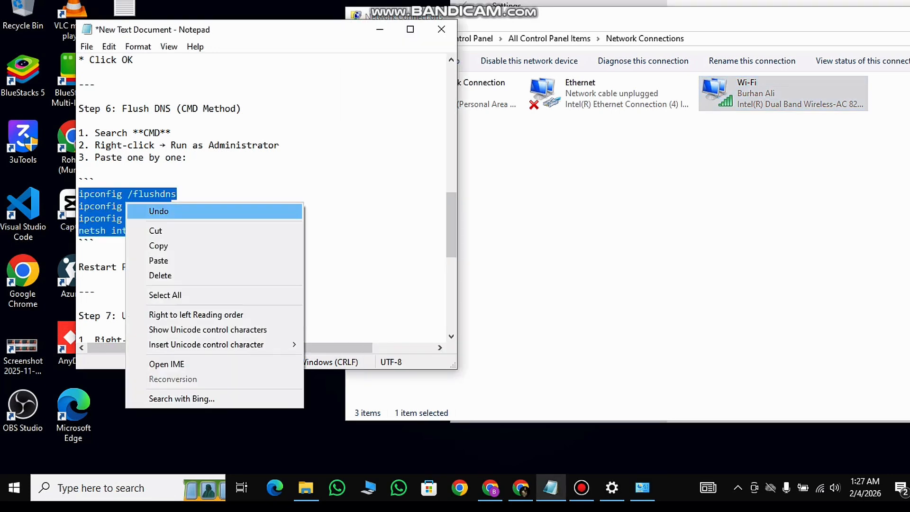
click(157, 246)
Find Command Prompt with the search term cmd, paste the copied network commands to run them, and close the window.
click(114, 488)
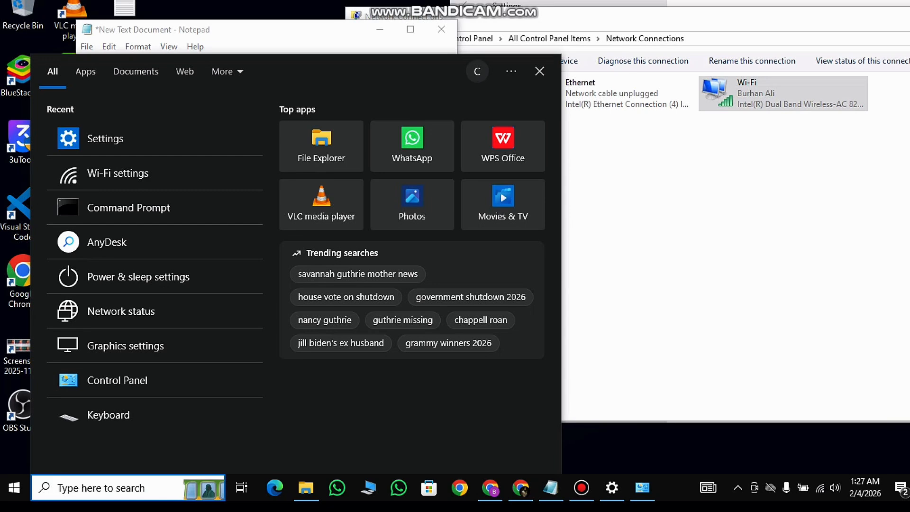
text(cm)
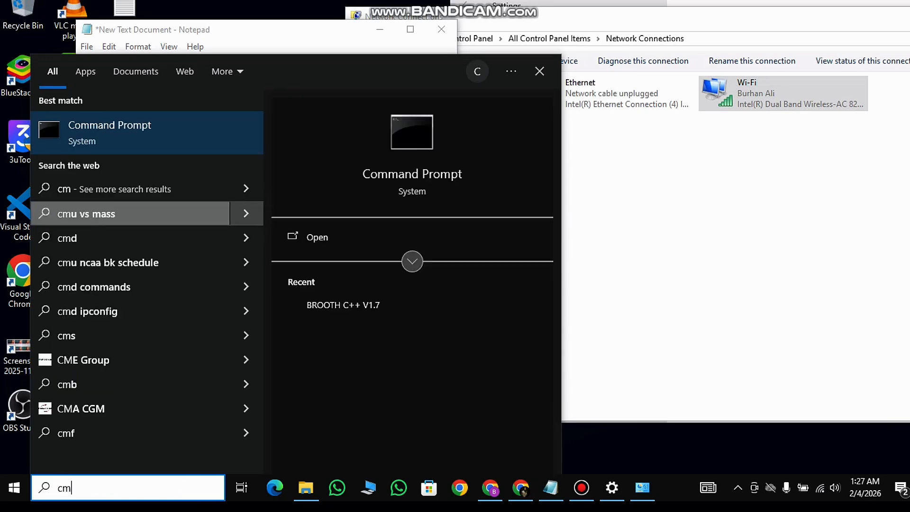
text(d)
key(Return)
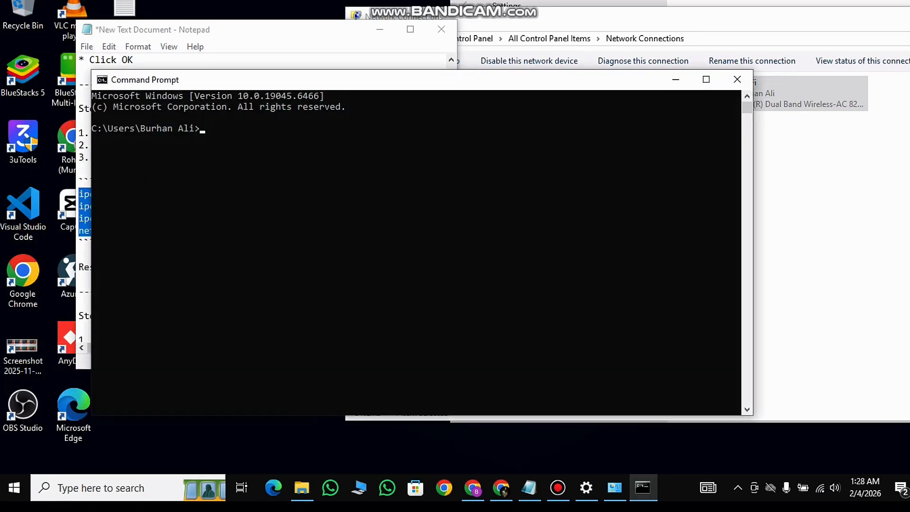
key(ctrl+v)
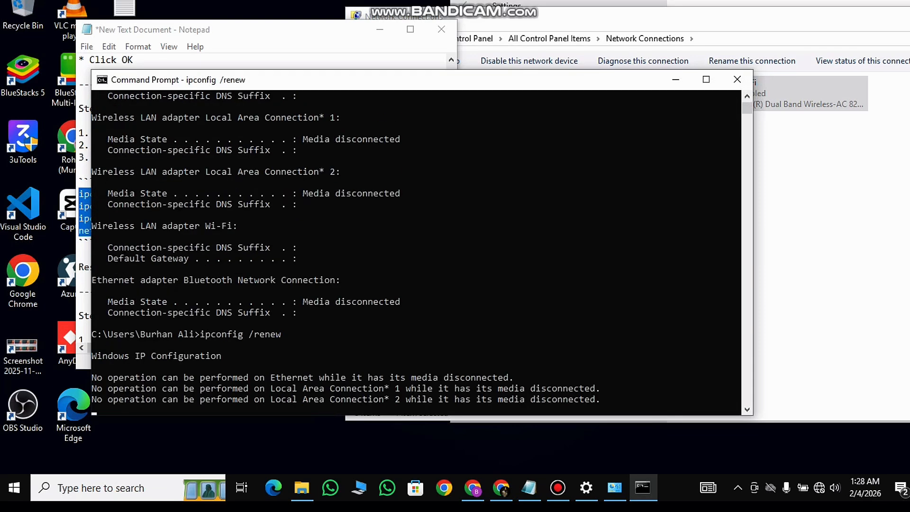
click(737, 79)
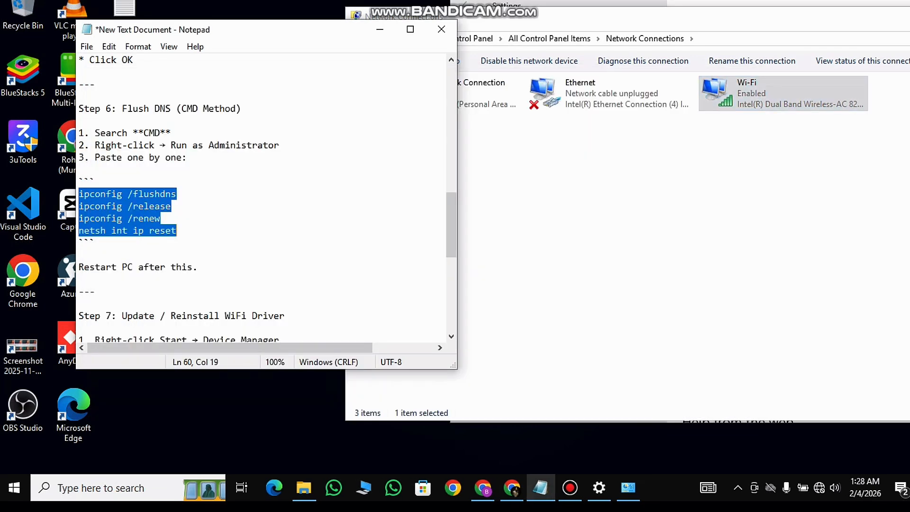
Following Step 7 of the notes, open Device Manager, place it beside the notes and expand the Network adapters category.
scroll(261, 196, down, 4)
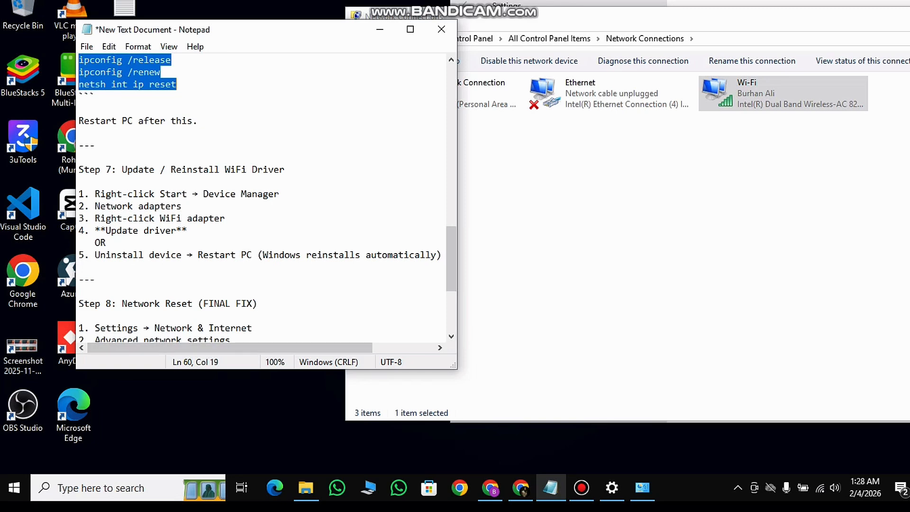
right_click(14, 487)
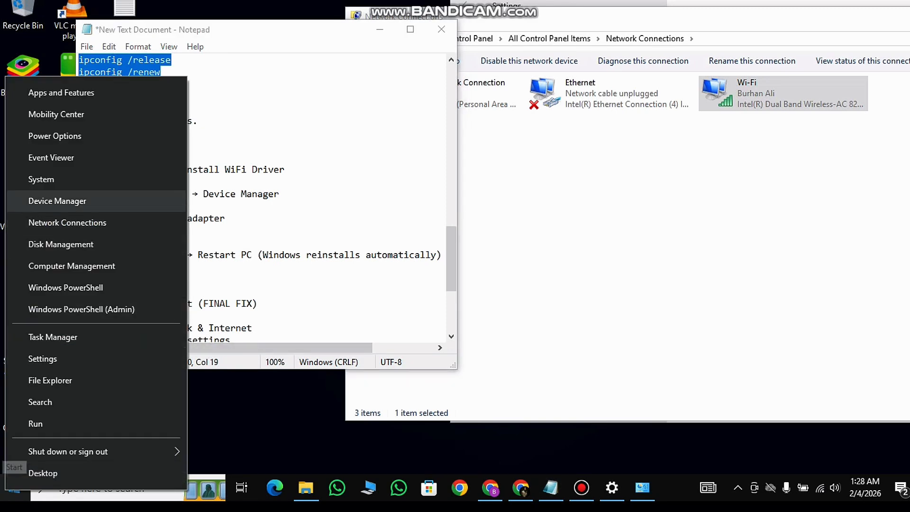
click(57, 201)
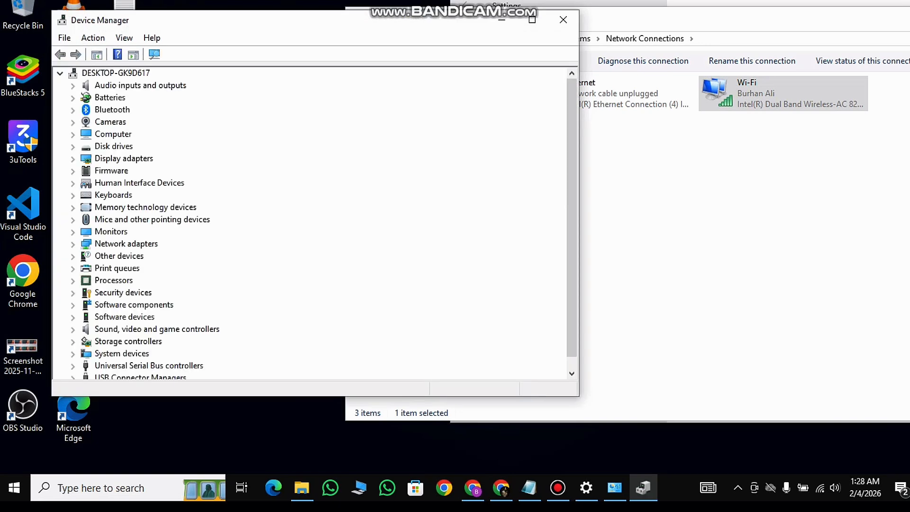
drag(222, 18, 417, 20)
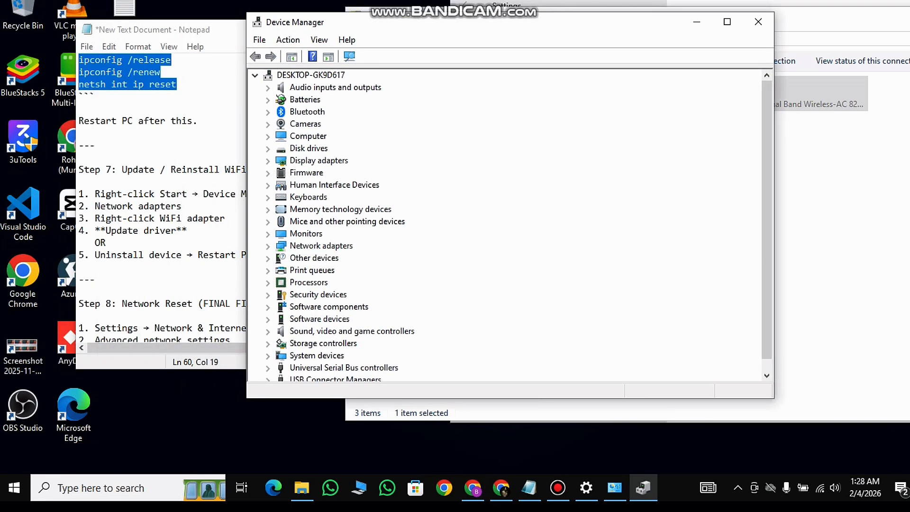
click(268, 246)
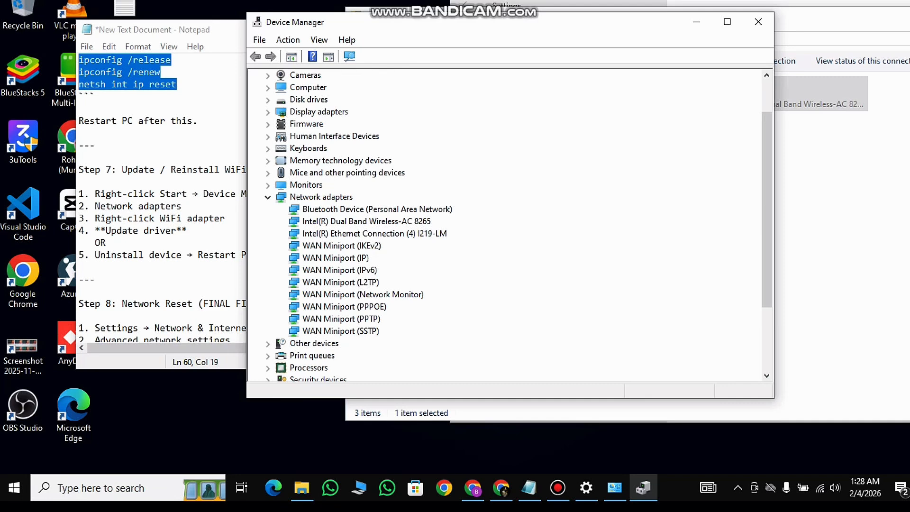
View the driver update and uninstall options for WAN Miniport (IPv6), and move Device Manager clear of the notes.
right_click(303, 271)
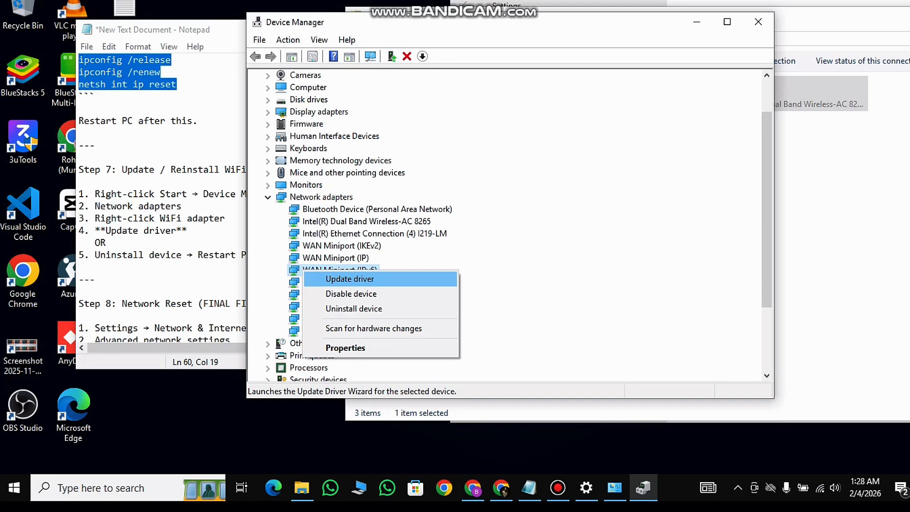
key(Down)
key(Down)
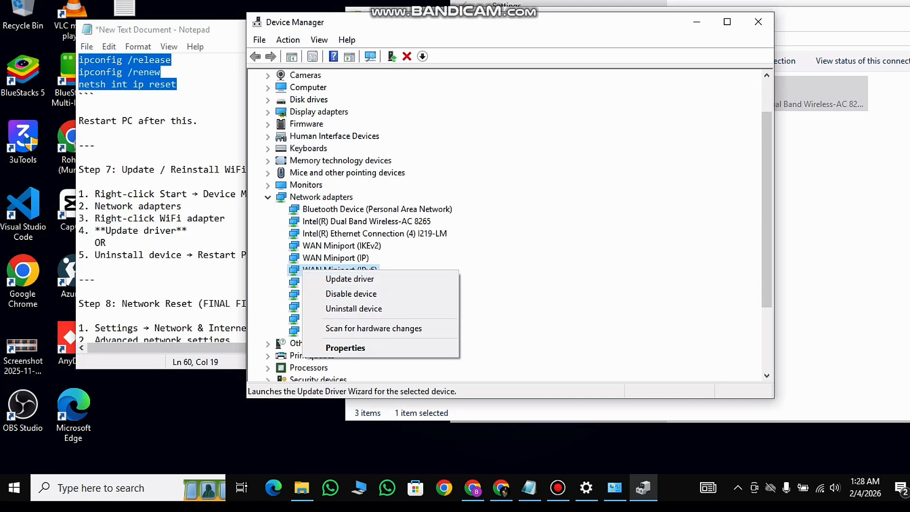
drag(330, 24, 565, 39)
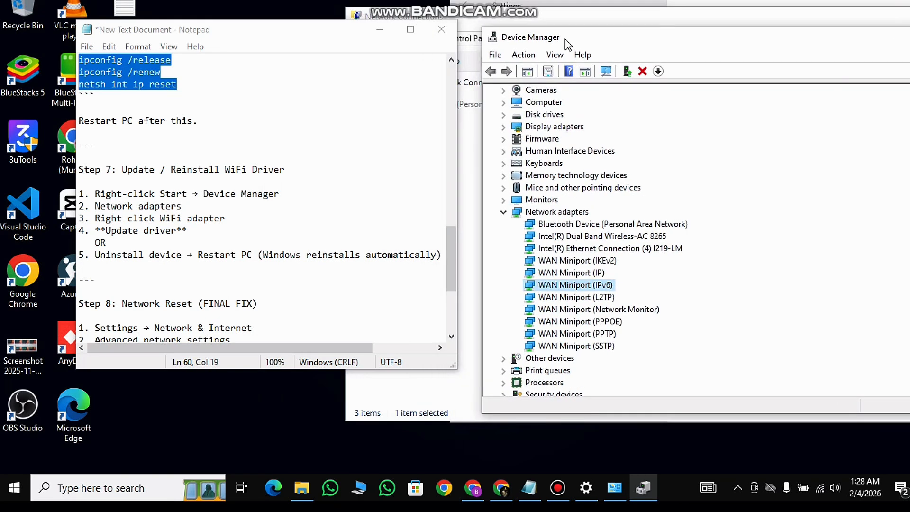
drag(566, 39, 481, 19)
Read Step 8 (Network Reset) and the result section in the notes, and close Device Manager.
scroll(237, 199, down, 1)
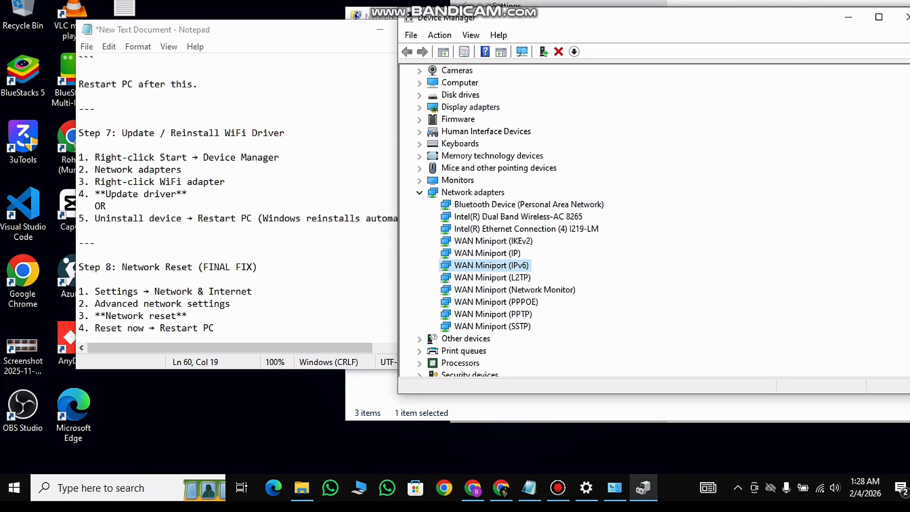
scroll(237, 204, down, 1)
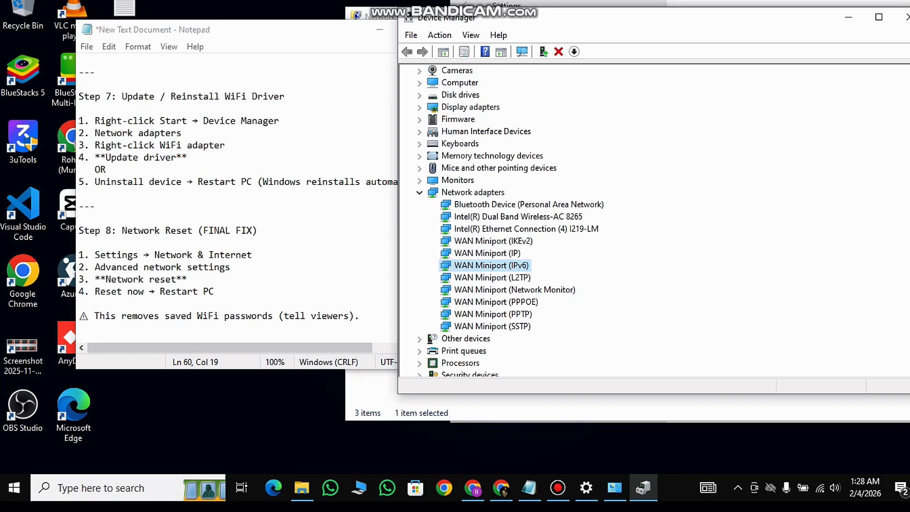
scroll(237, 195, down, 2)
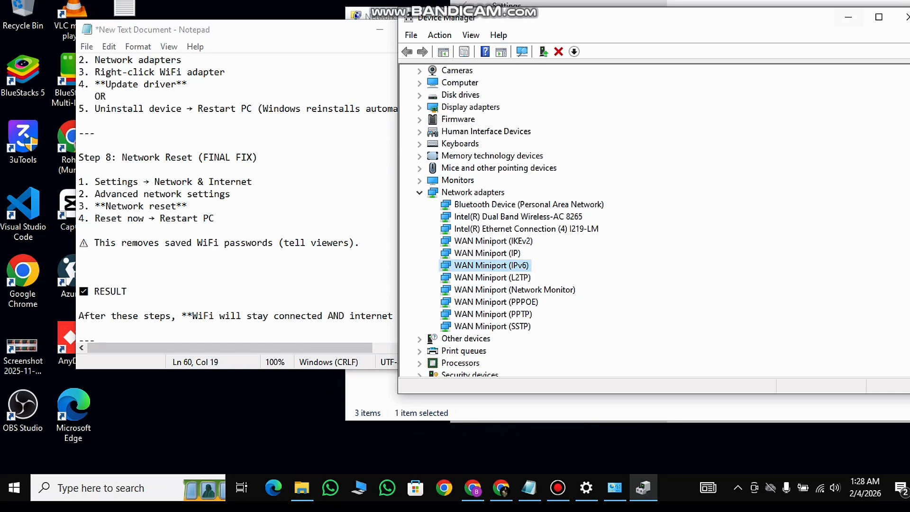
click(907, 17)
Open the Network & Internet status settings, locate the Network reset option, minimize Settings and view the end of the notes.
right_click(11, 492)
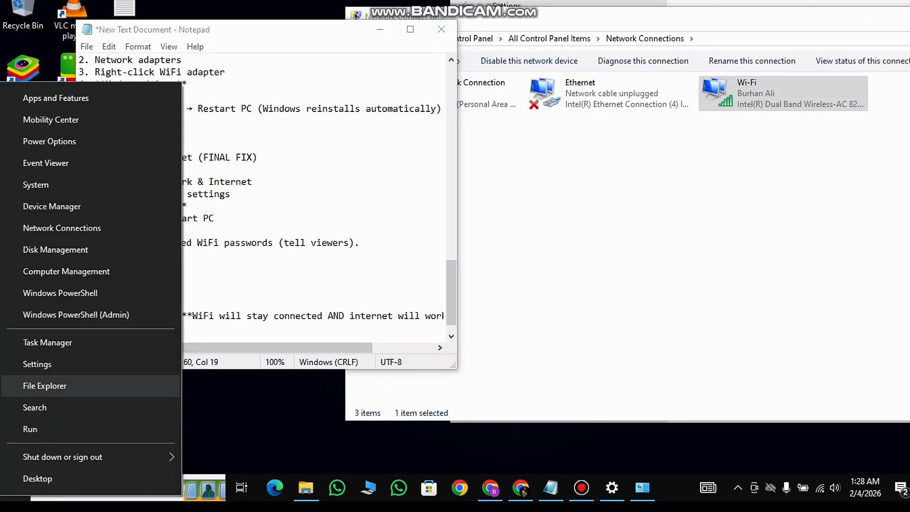
click(37, 364)
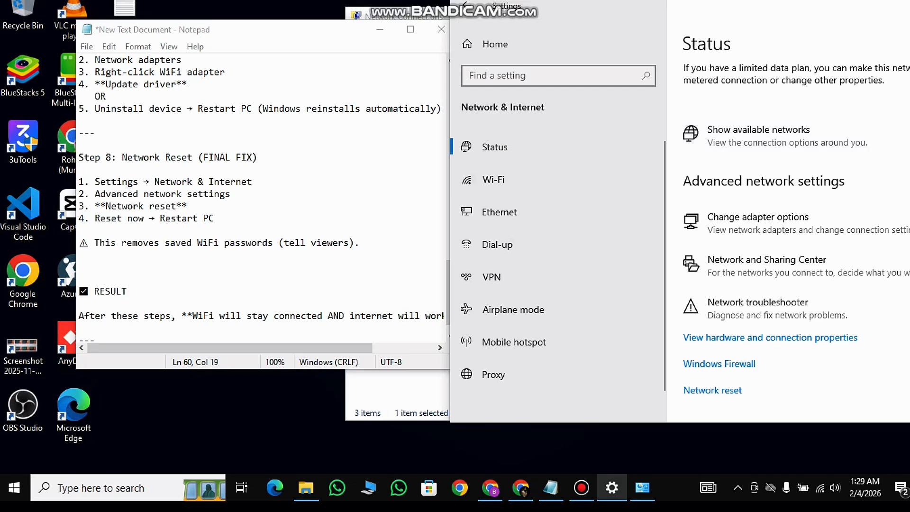
drag(764, 3, 697, 14)
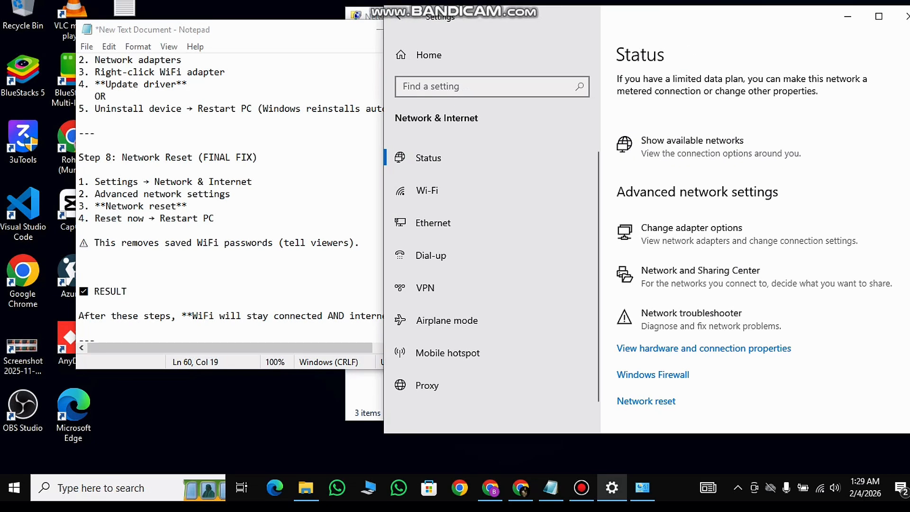
scroll(739, 161, down, 3)
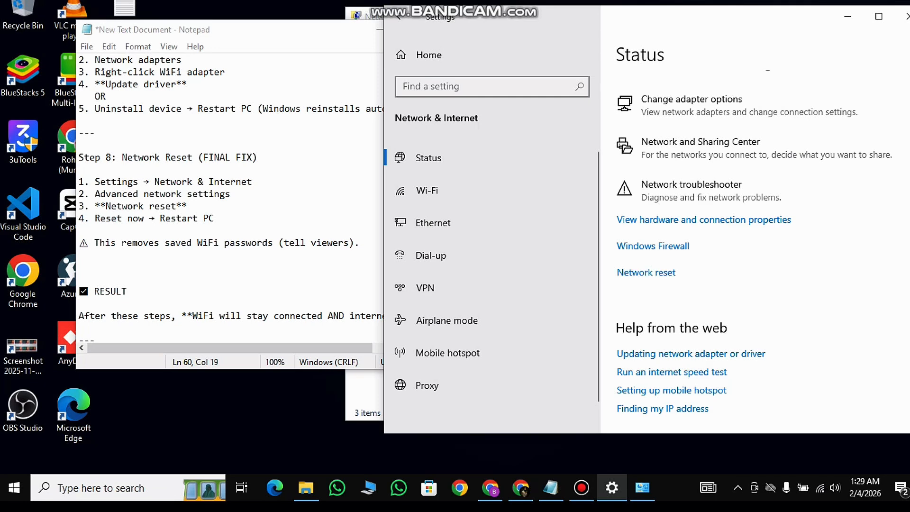
click(847, 16)
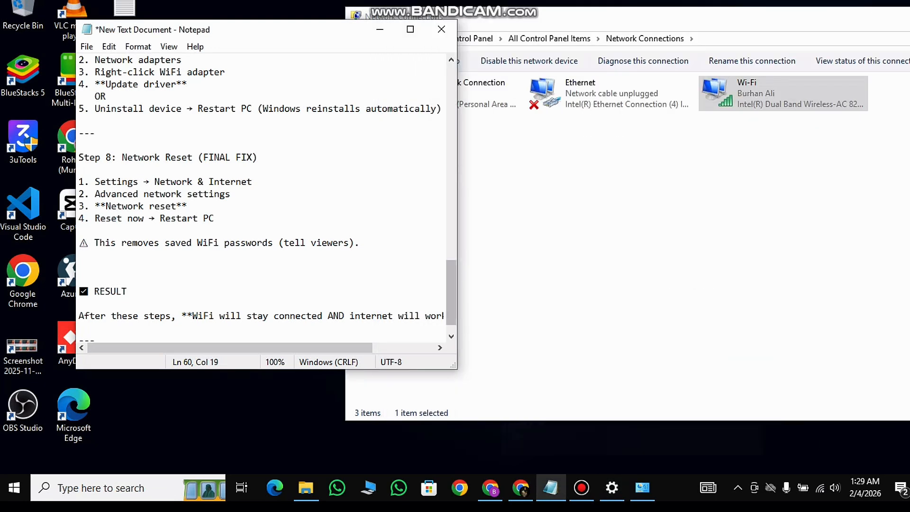
scroll(268, 194, down, 1)
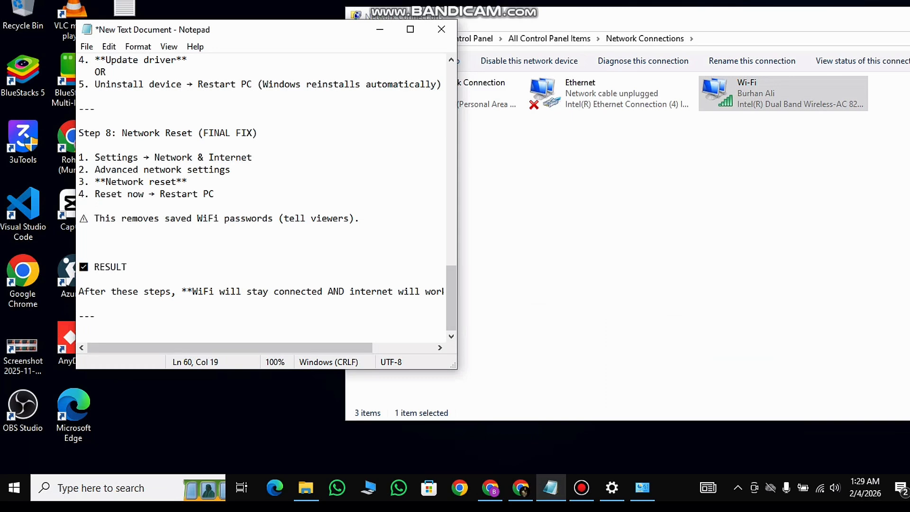